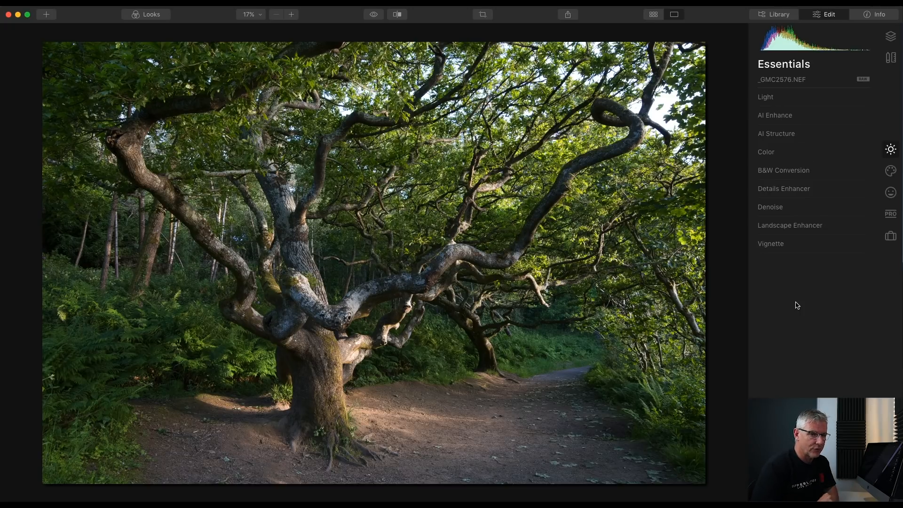
Set the raw photo's Light profile to Adobe Standard
click(765, 97)
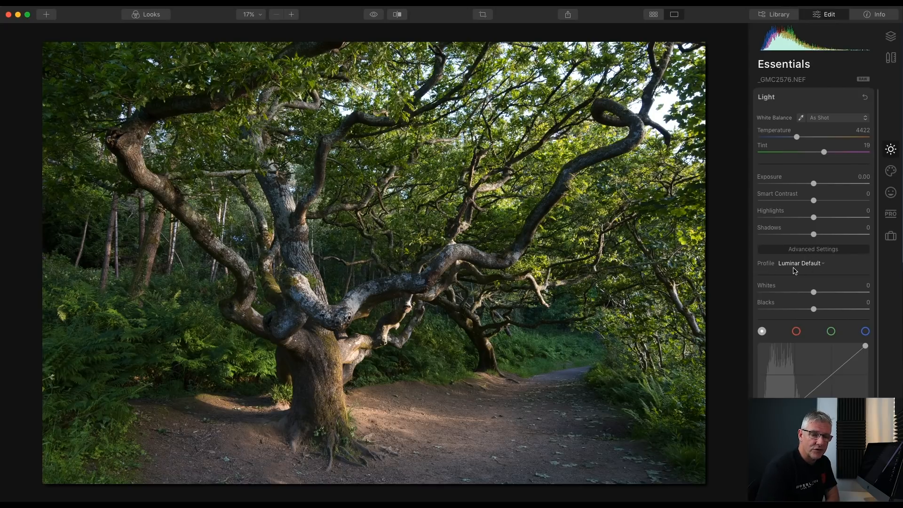
click(823, 264)
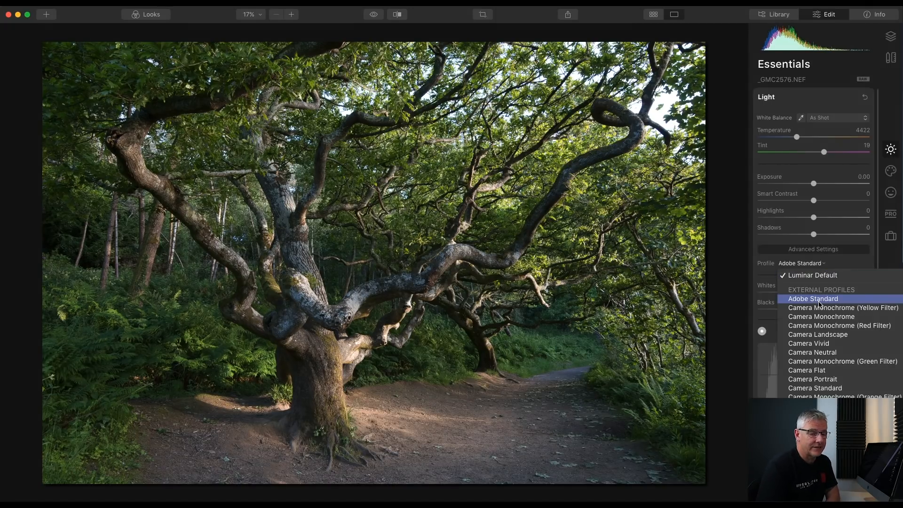
click(820, 304)
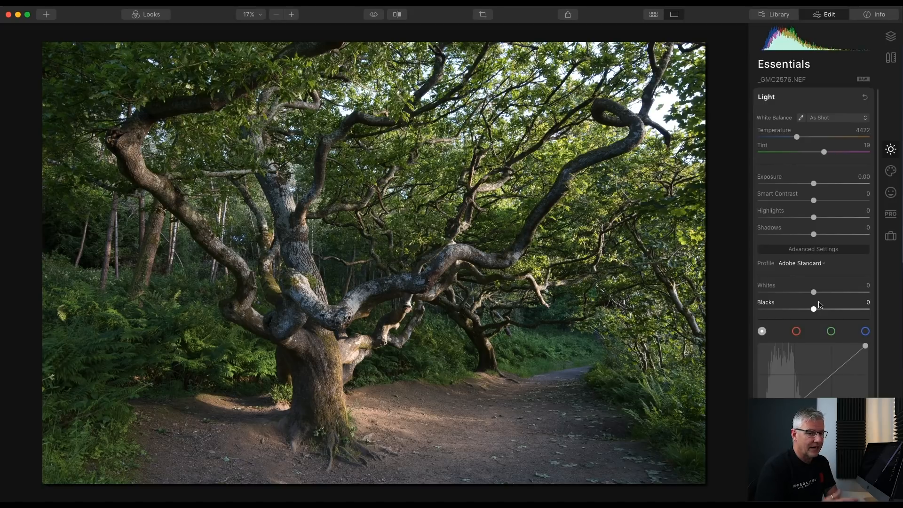
click(866, 99)
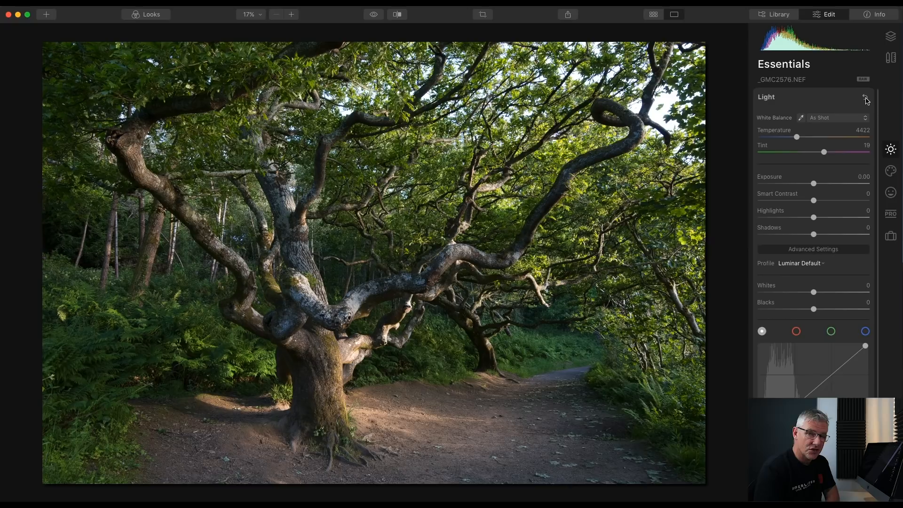
click(823, 263)
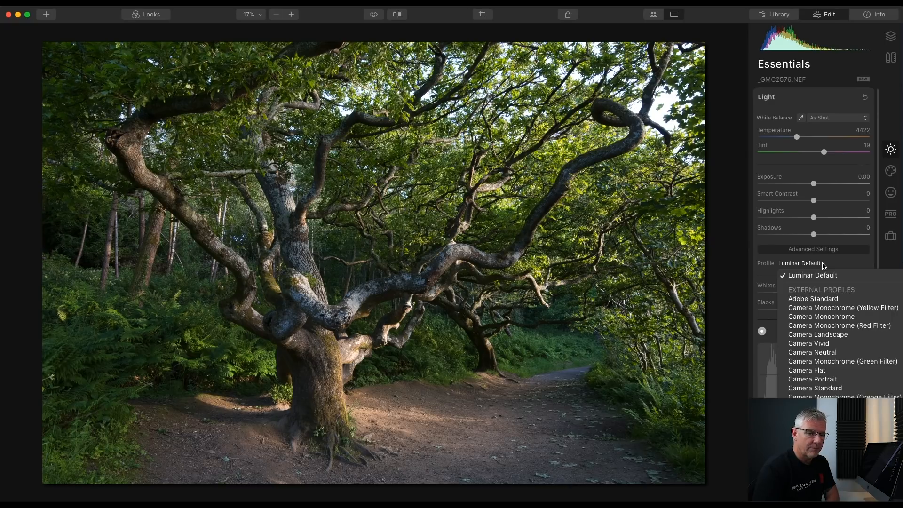
click(821, 300)
click(766, 98)
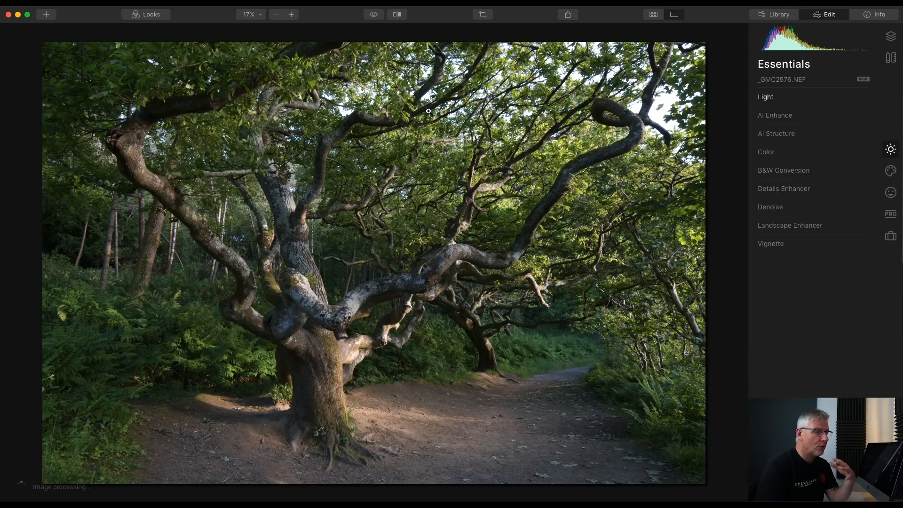
Crop the photo with an unlocked Free aspect ratio, trimming about a fifth of its height off the top, and apply the crop
click(485, 15)
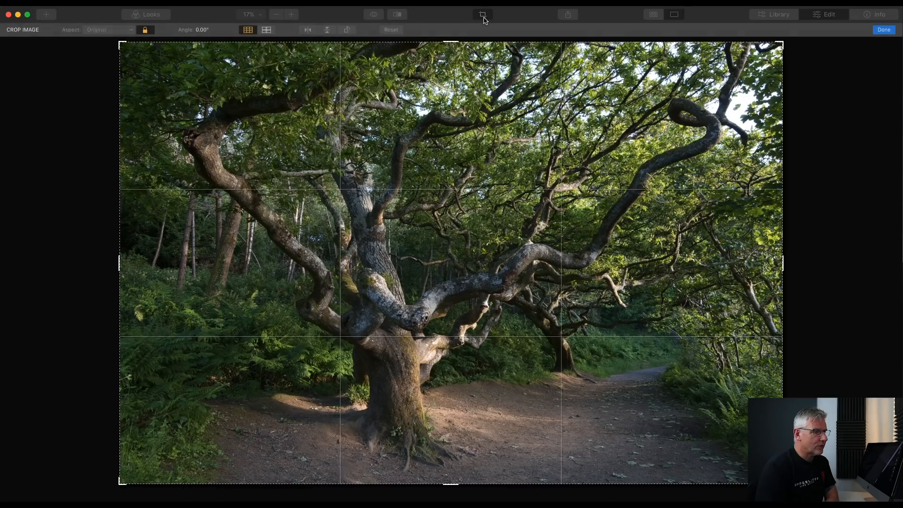
mouse_move(450, 42)
mouse_down()
mouse_move(448, 52)
mouse_move(450, 41)
mouse_up()
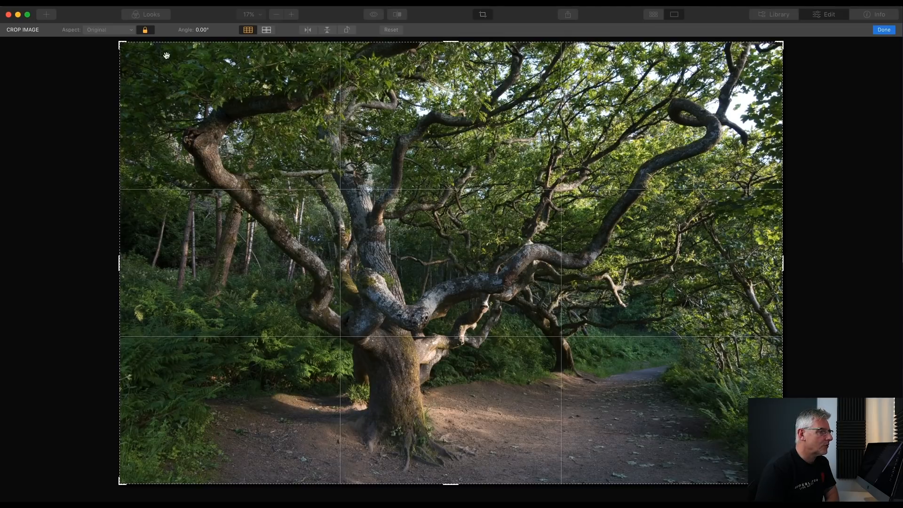
click(145, 29)
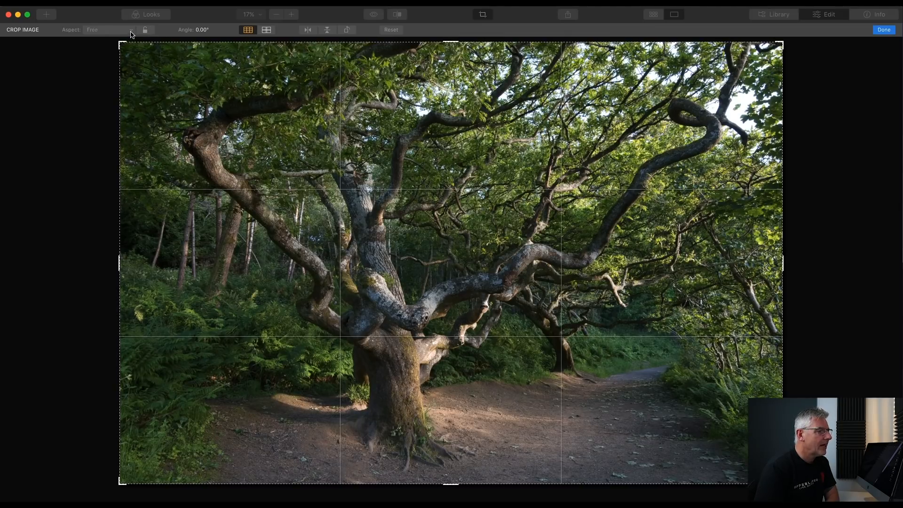
click(131, 30)
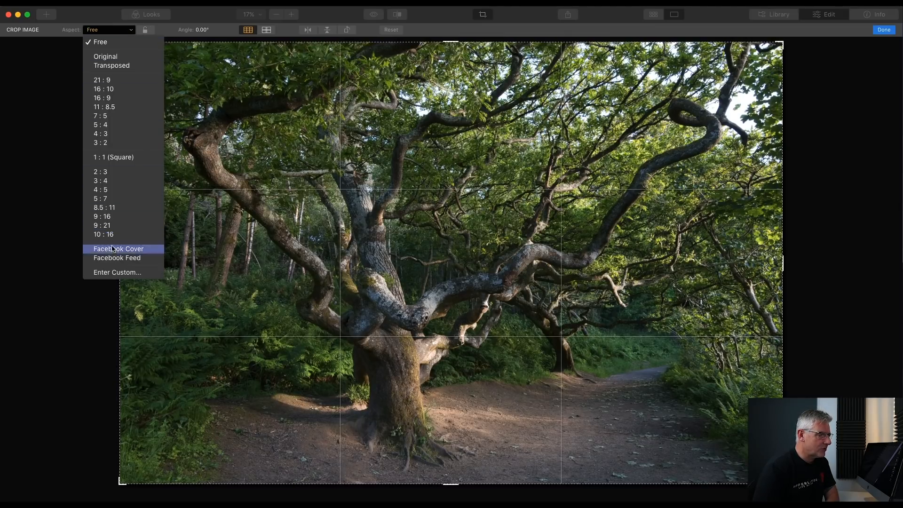
click(106, 30)
drag(447, 42, 447, 86)
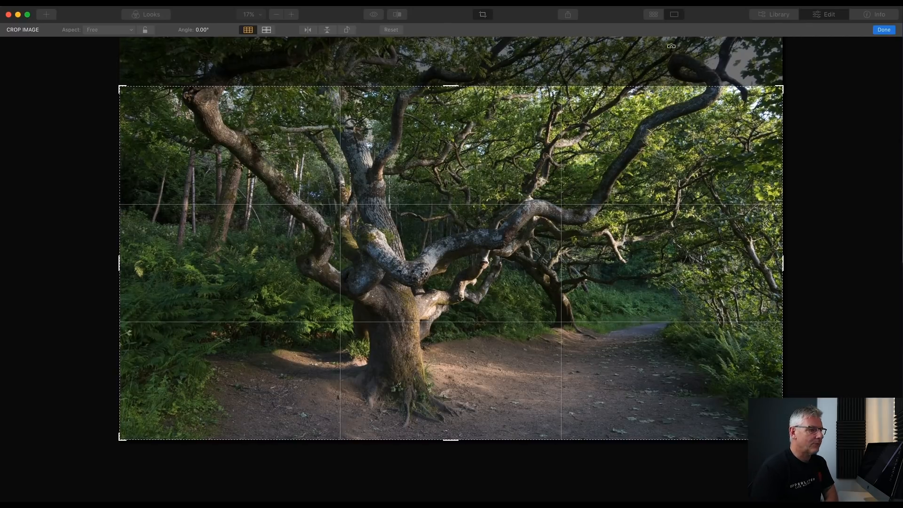
drag(451, 86, 451, 85)
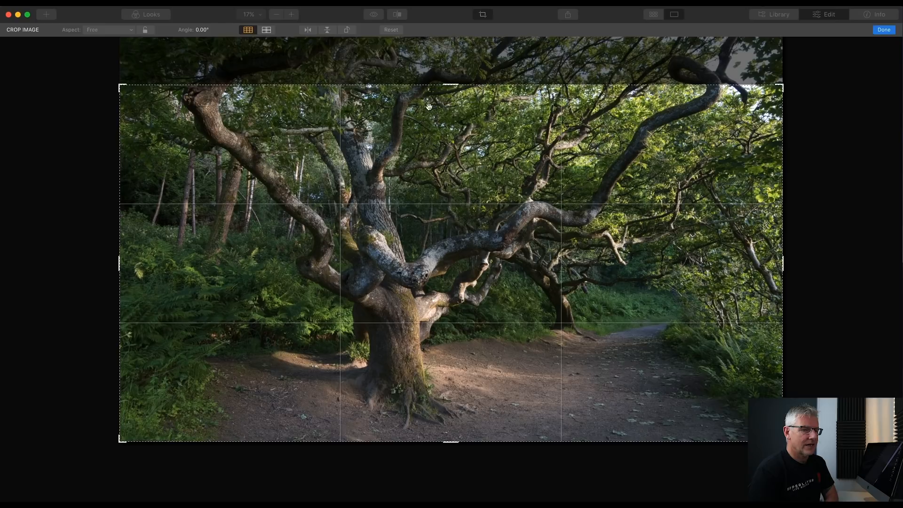
click(884, 31)
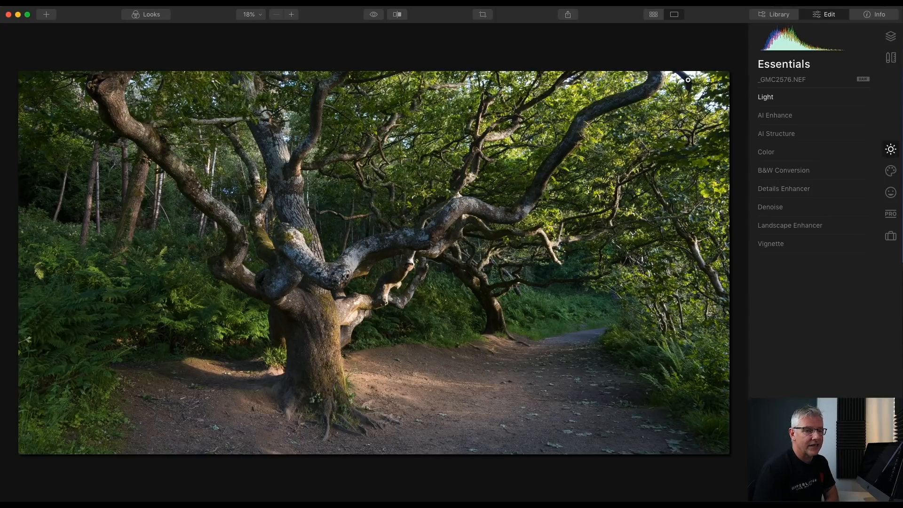
Clone foliage over the stray branch end and bright sky at the photo's upper-right corner with a size 16 Clone & Stamp brush, and apply it
click(892, 59)
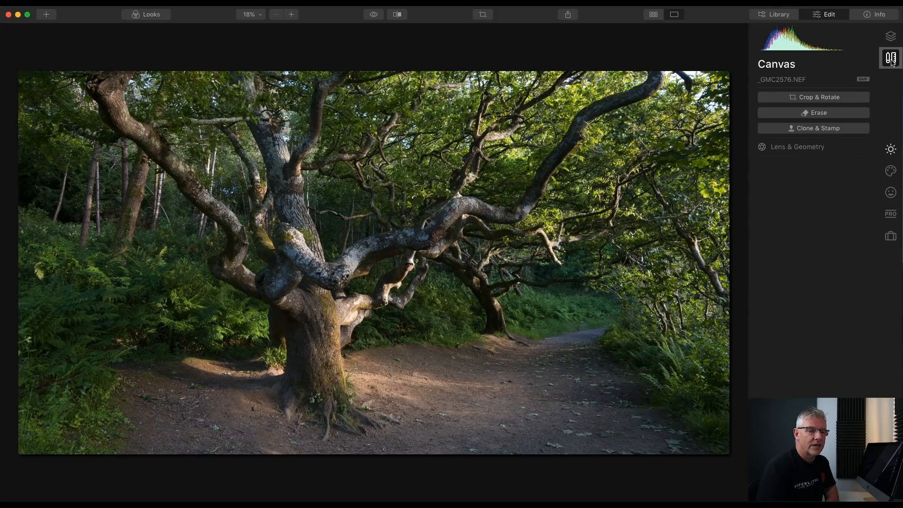
click(829, 129)
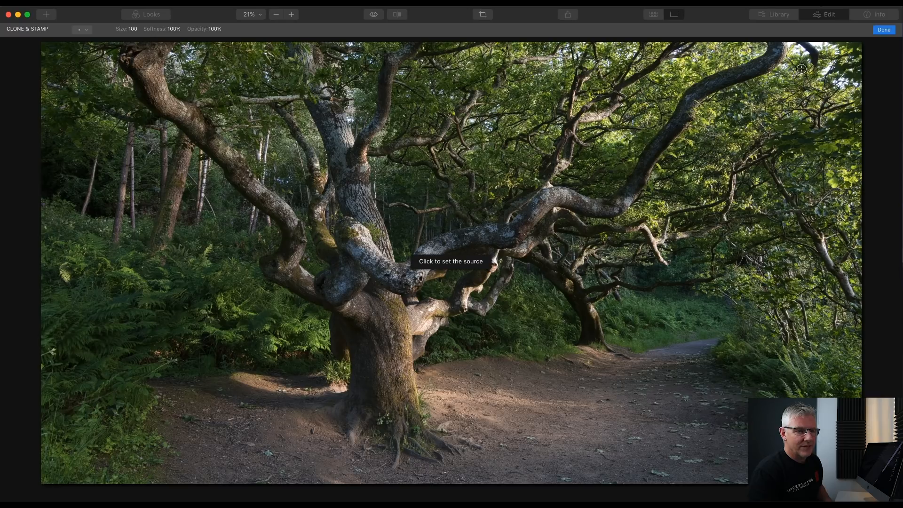
click(776, 86)
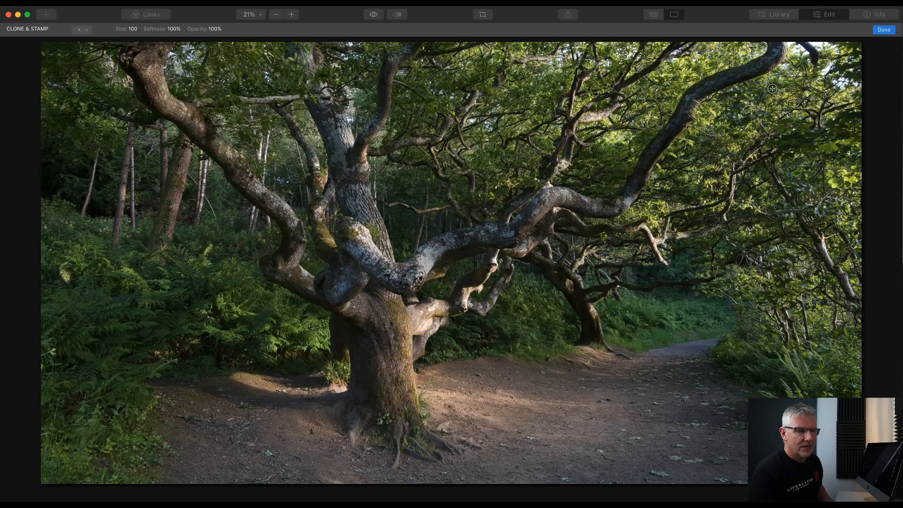
key(bracketleft)
key(bracketleft)
key(bracketleft)
key(bracketleft)
key(bracketleft)
key(bracketleft)
key(bracketleft)
key(bracketleft)
key(bracketleft)
key(bracketleft)
key(bracketleft)
key(bracketleft)
key(bracketleft)
key(bracketleft)
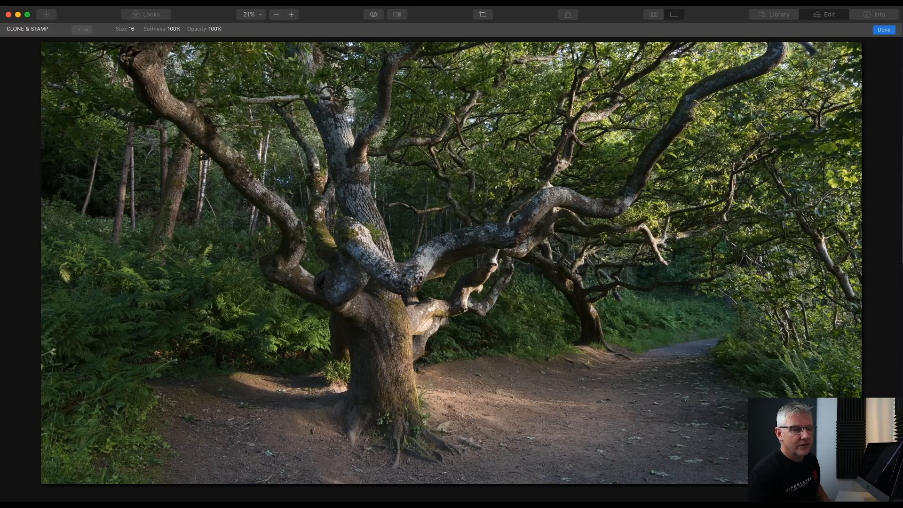
alt+click(817, 72)
mouse_move(818, 54)
mouse_down()
mouse_move(795, 42)
mouse_move(833, 42)
mouse_up()
alt+click(819, 64)
alt+click(768, 91)
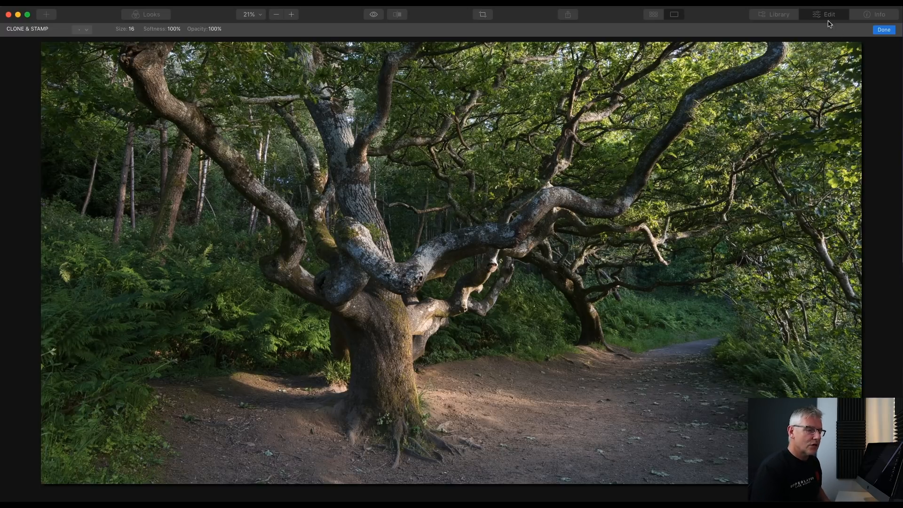
click(883, 30)
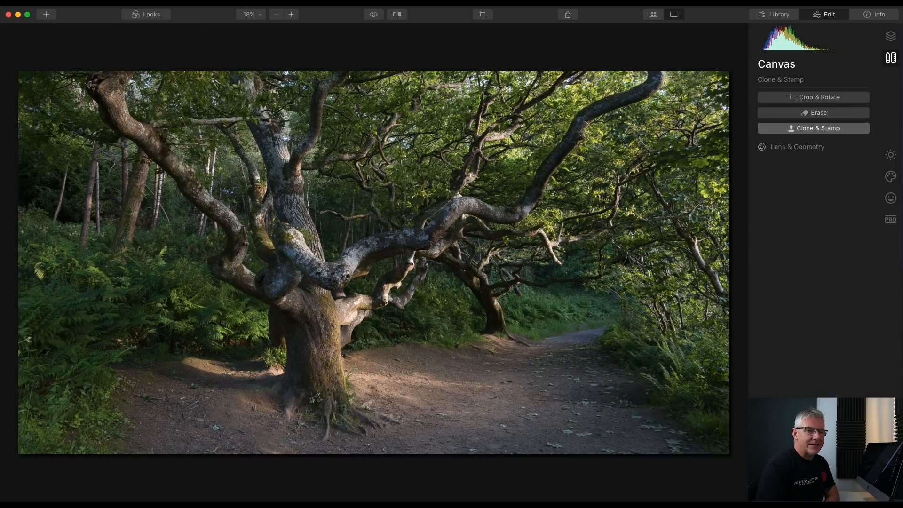
On the Clone & Stamp layer, set the Light adjustments to Exposure -0.37, Smart Contrast 17 and Shadows -27
click(890, 36)
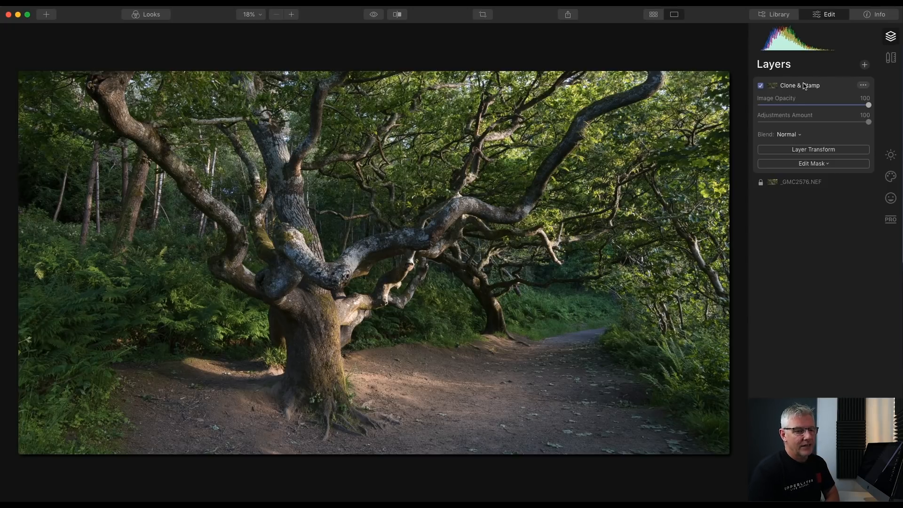
click(891, 155)
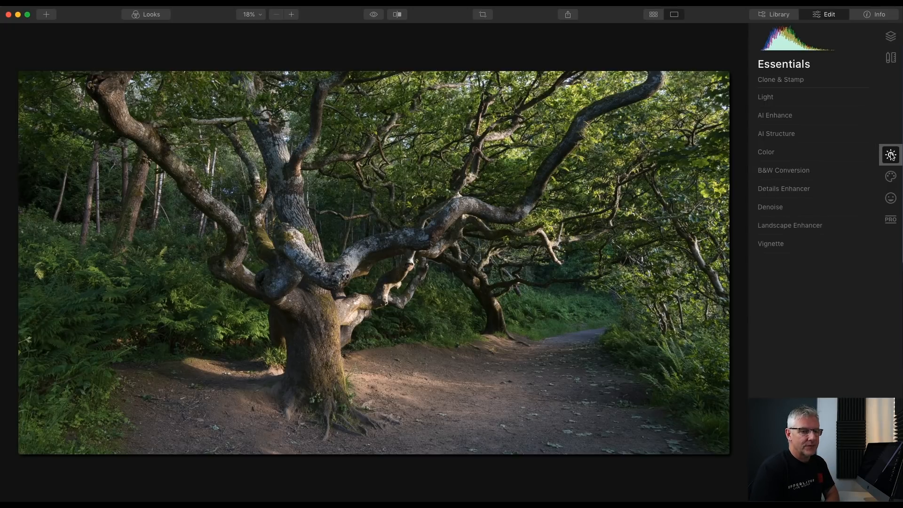
click(769, 99)
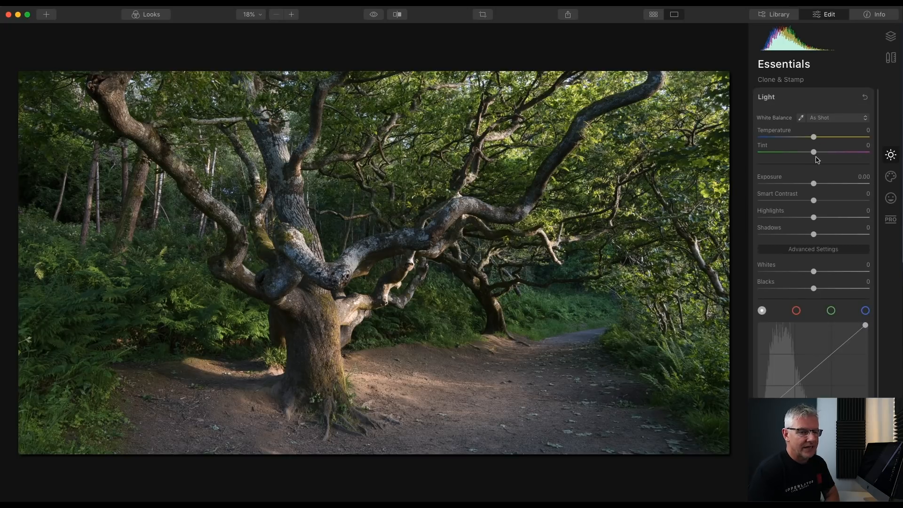
drag(815, 187, 809, 185)
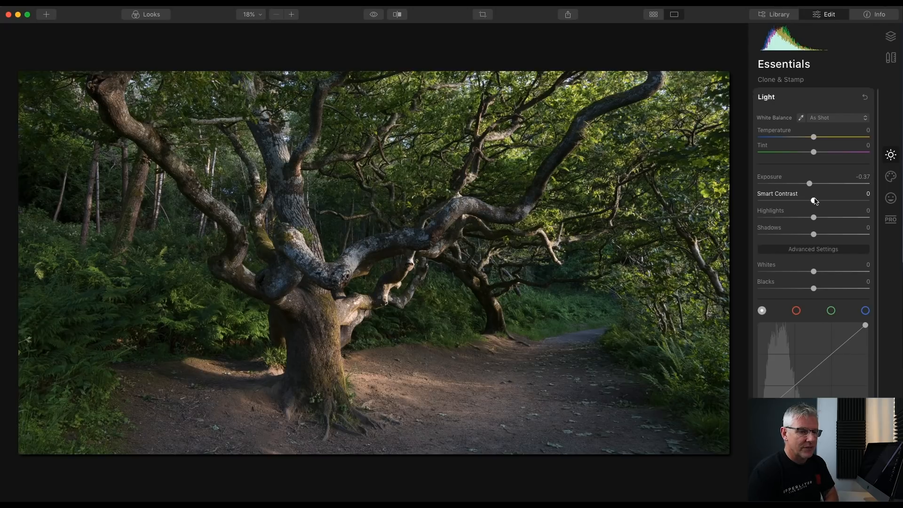
drag(814, 200, 823, 200)
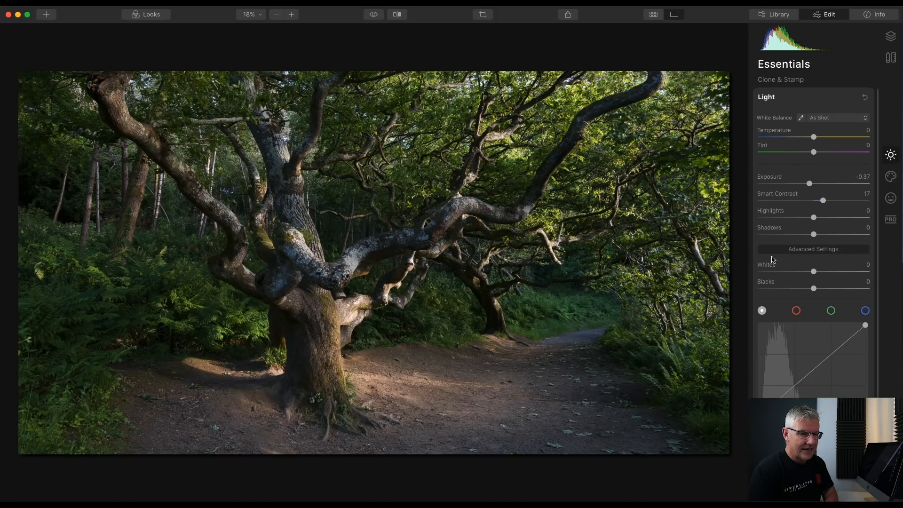
drag(815, 236, 795, 236)
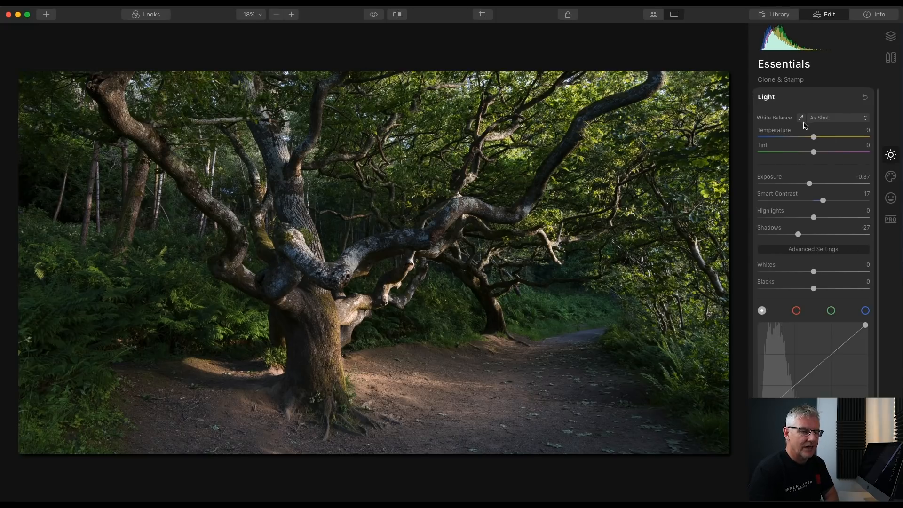
click(770, 99)
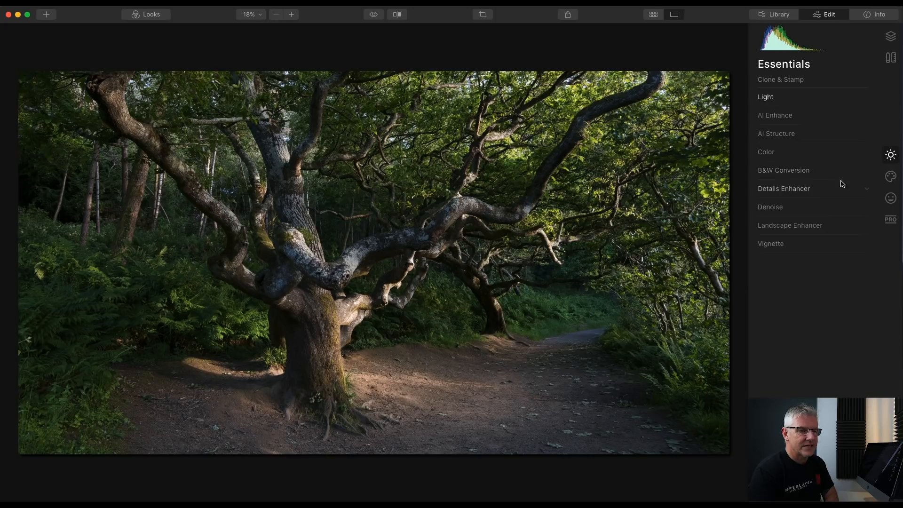
Set AI Accent to 7 in AI Enhance and the AI Structure amount to 11
click(789, 118)
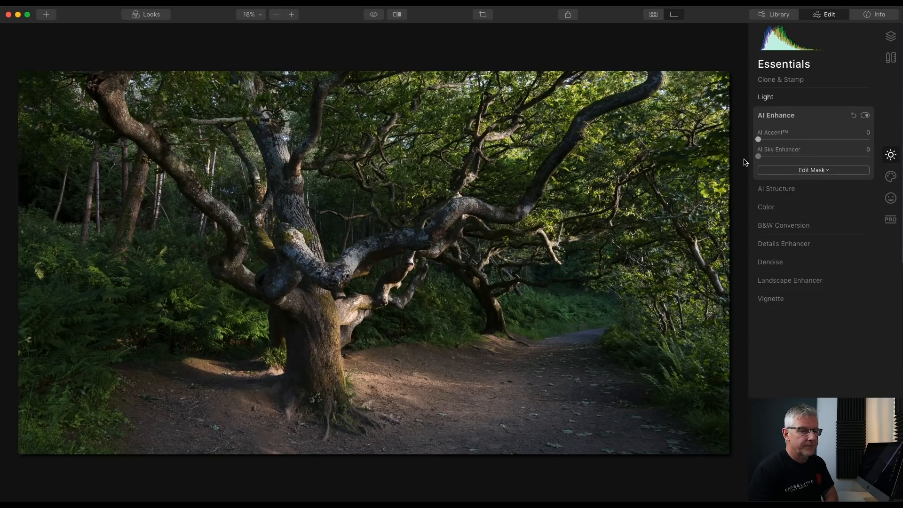
drag(758, 140, 768, 140)
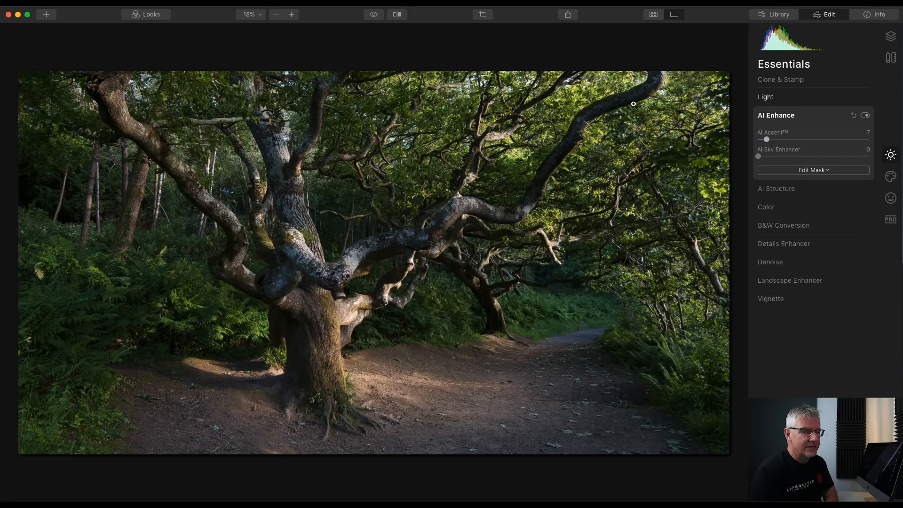
click(783, 189)
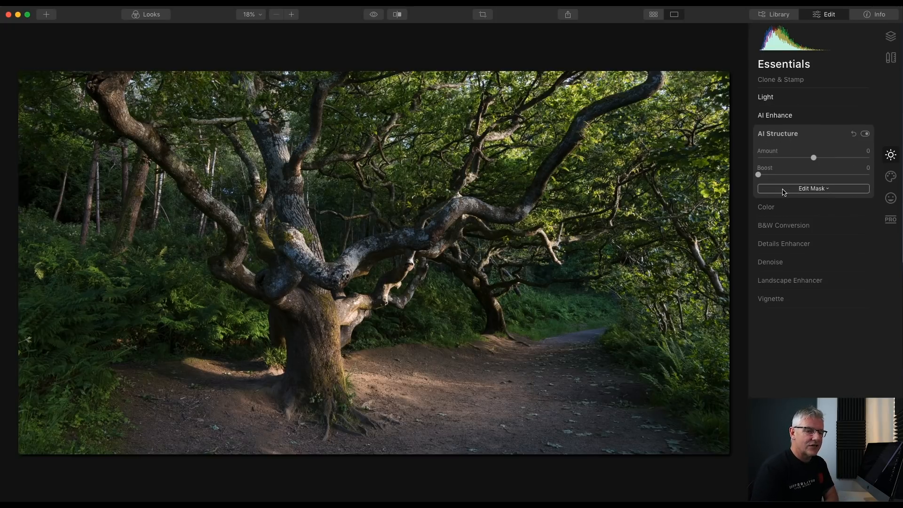
drag(815, 160, 822, 160)
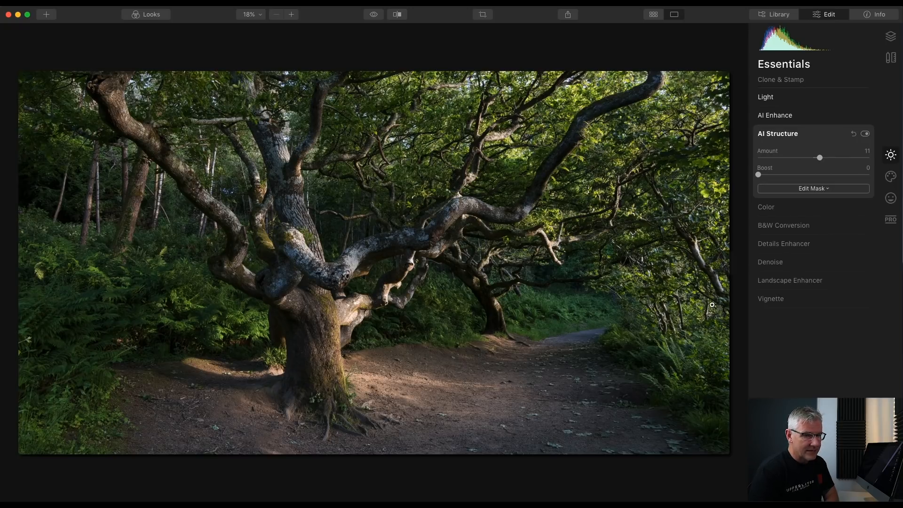
Start a brush mask for AI Structure and paint over the main tree's trunk with a size 76 brush
click(825, 190)
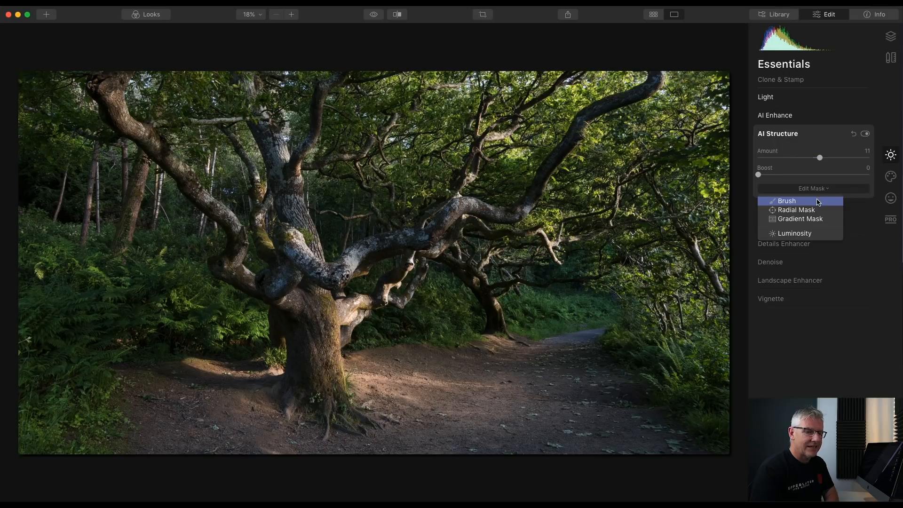
click(819, 201)
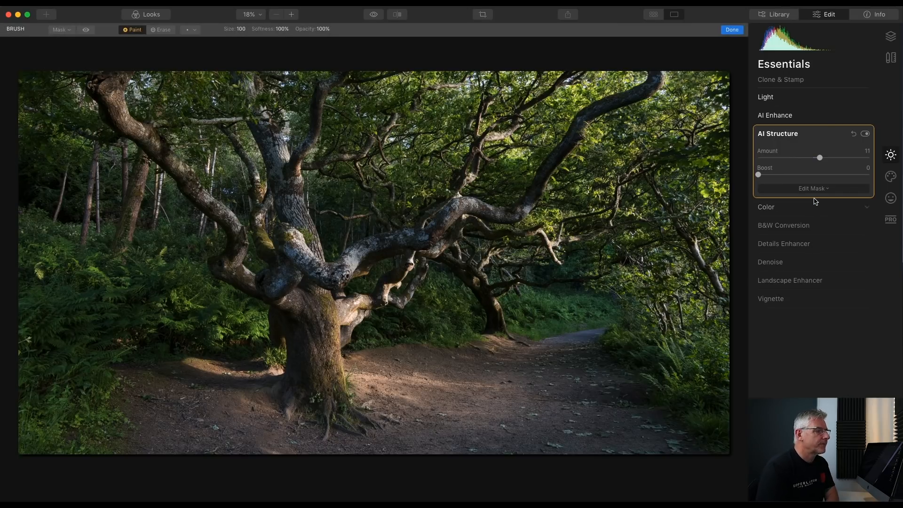
key(bracketleft)
key(bracketleft)
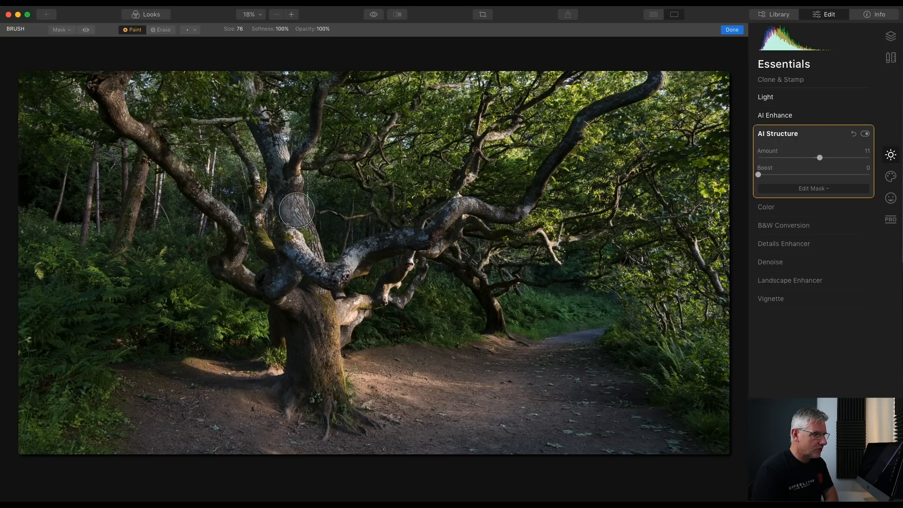
mouse_move(298, 242)
mouse_down()
mouse_move(298, 265)
mouse_move(269, 285)
mouse_move(301, 288)
mouse_move(315, 354)
mouse_move(308, 388)
mouse_move(307, 315)
mouse_move(325, 393)
mouse_move(344, 415)
mouse_move(315, 349)
mouse_move(330, 314)
mouse_move(347, 311)
mouse_move(328, 330)
mouse_move(306, 291)
mouse_move(285, 291)
mouse_move(277, 276)
mouse_move(271, 285)
mouse_move(278, 264)
mouse_up()
Paint the narrow branch rising just left of the trunk into the AI Structure mask, reducing the brush from size 40 to 16
key(bracketleft)
key(bracketleft)
key(bracketleft)
key(bracketleft)
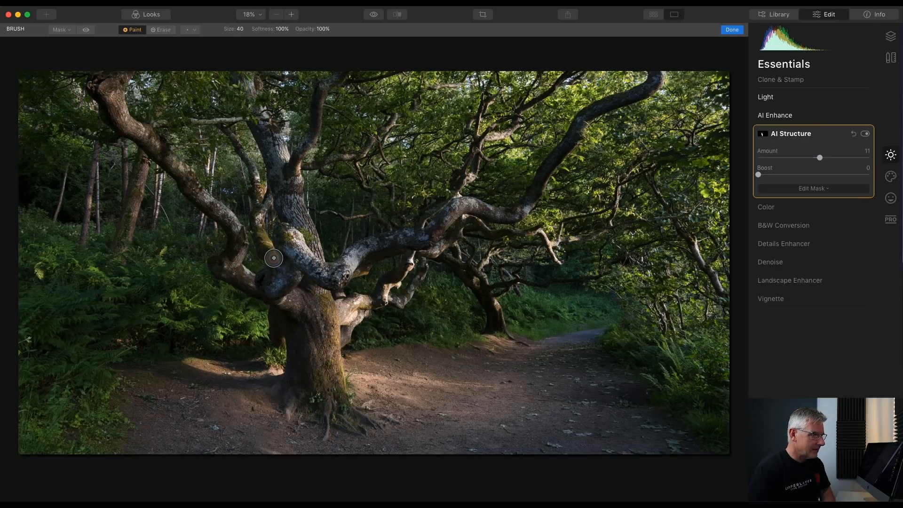
key(bracketleft)
key(bracketleft)
key(bracketleft)
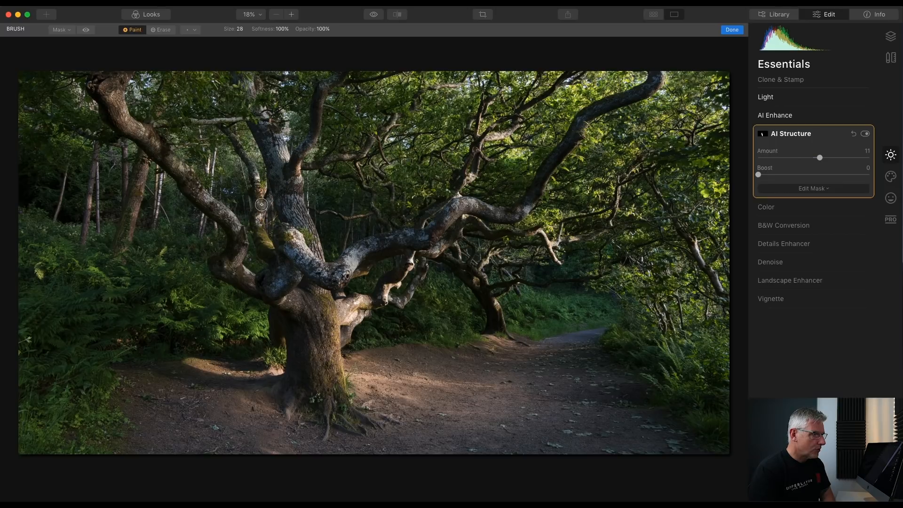
key(bracketleft)
key(bracketleft)
key(bracketleft)
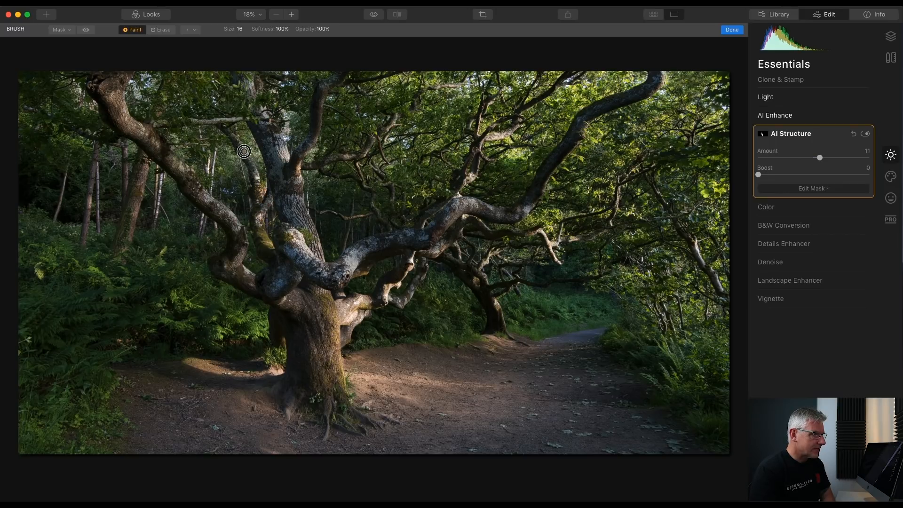
Paint the thick left limb up to the photo's upper edge with a size 40 brush, and check the coverage with the mask overlay
key(bracketright)
key(bracketright)
key(bracketright)
key(bracketright)
key(bracketright)
key(bracketright)
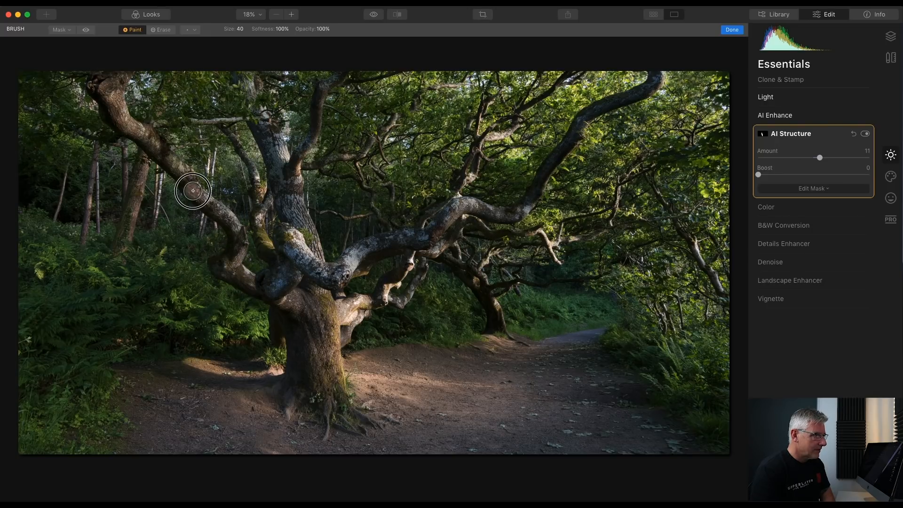
mouse_move(151, 143)
mouse_down()
mouse_move(158, 142)
mouse_move(113, 92)
mouse_move(122, 78)
mouse_up()
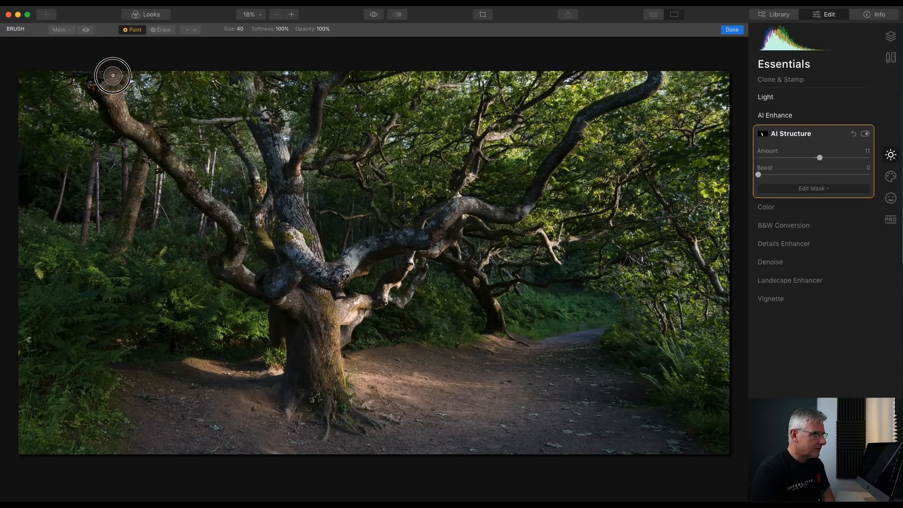
click(86, 31)
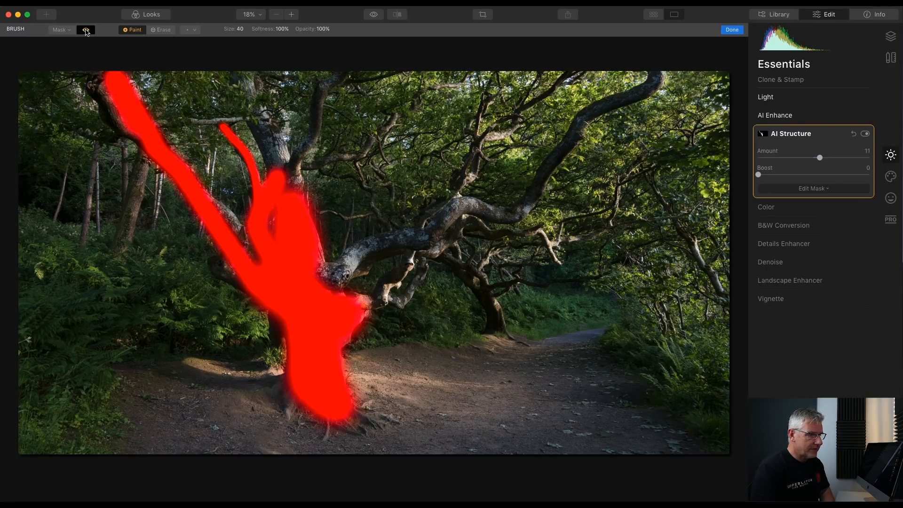
click(86, 30)
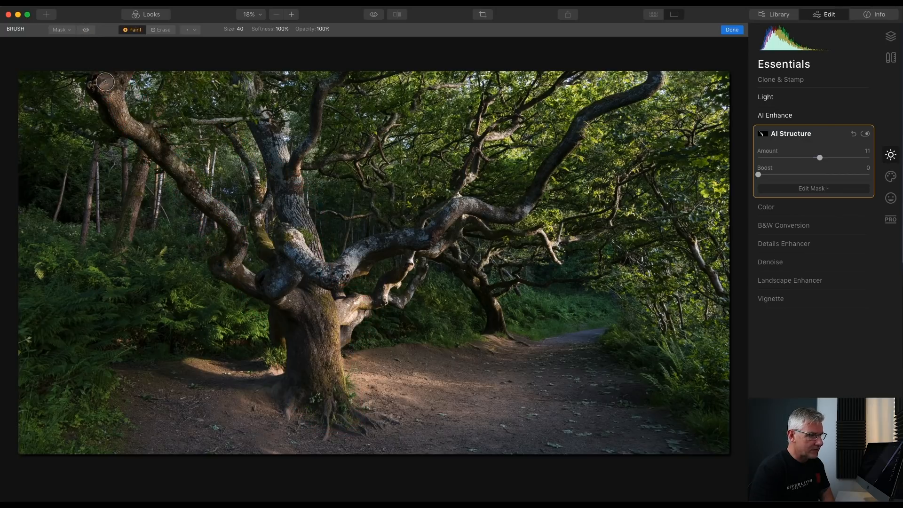
Paint the long right limb at brush size 40 and the thinner branches at size 16, checking the coverage with the mask overlay
mouse_move(319, 272)
mouse_down()
mouse_move(414, 240)
mouse_move(454, 212)
mouse_move(519, 211)
mouse_move(593, 108)
mouse_move(654, 84)
mouse_up()
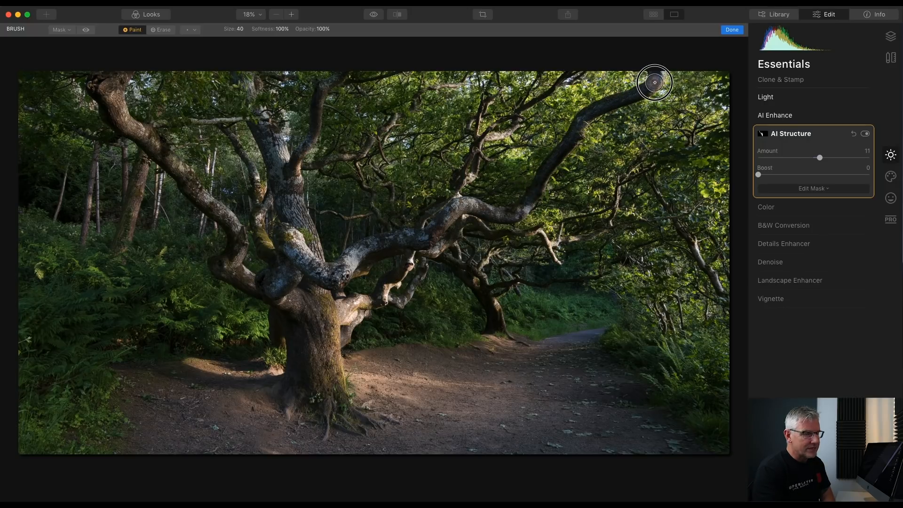
key(bracketleft)
key(bracketleft)
key(bracketleft)
key(bracketleft)
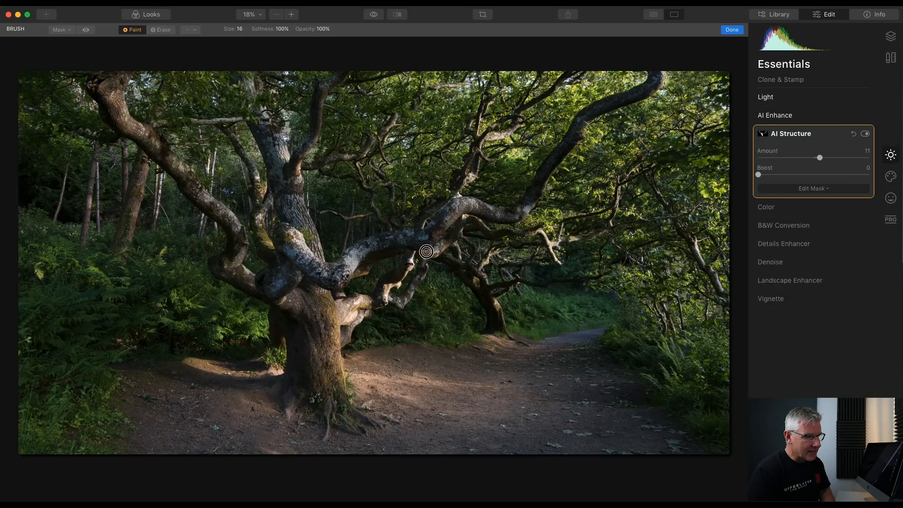
mouse_move(419, 281)
mouse_down()
mouse_move(407, 300)
mouse_move(378, 300)
mouse_move(416, 252)
mouse_move(380, 296)
mouse_move(333, 300)
mouse_move(371, 313)
mouse_move(339, 347)
mouse_move(348, 323)
mouse_move(333, 339)
mouse_move(321, 318)
mouse_up()
mouse_move(324, 162)
mouse_down()
mouse_move(370, 147)
mouse_move(395, 118)
mouse_up()
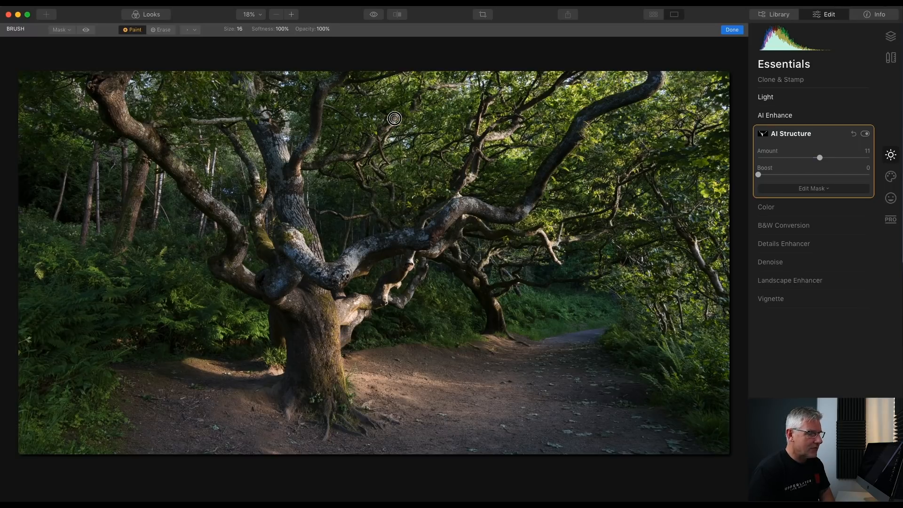
click(85, 30)
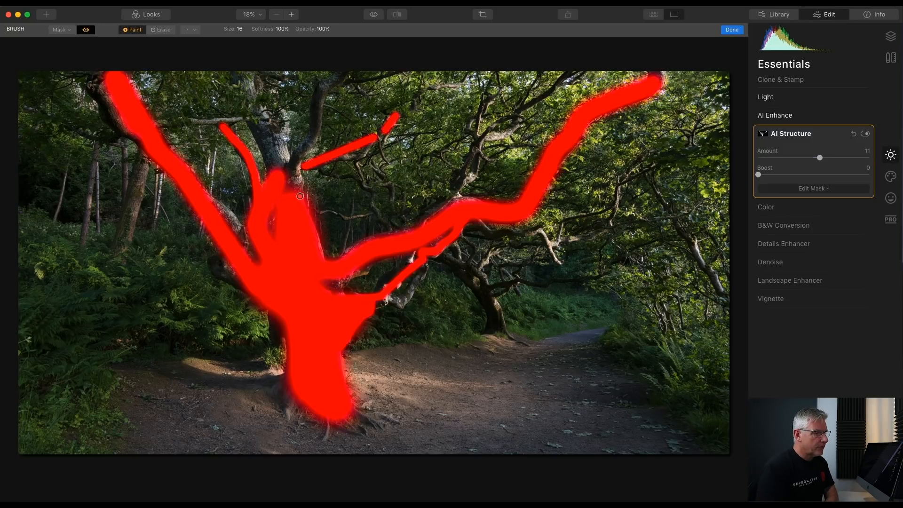
click(86, 31)
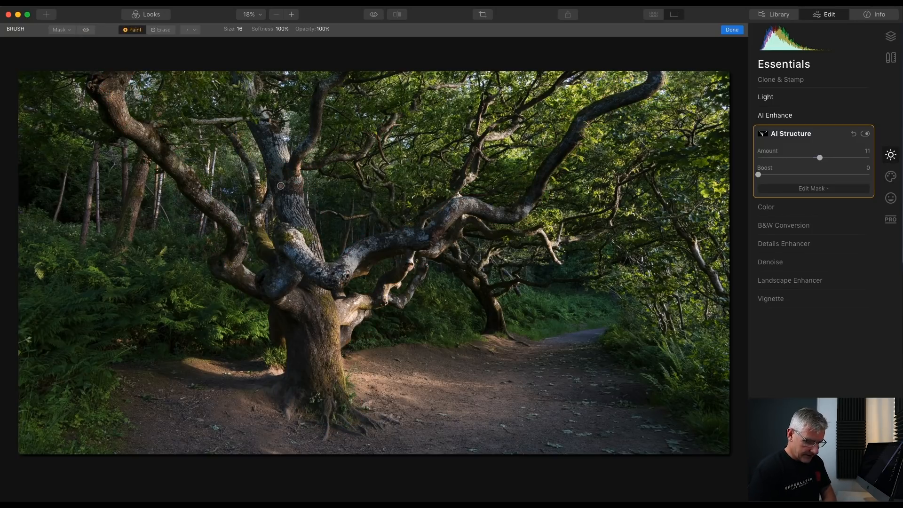
Paint the upper trunk and the branch forking to the photo's upper edge into the mask with a size 52 brush
key(bracketright)
key(bracketright)
key(bracketright)
key(bracketright)
key(bracketright)
key(bracketright)
key(bracketright)
key(bracketright)
key(bracketright)
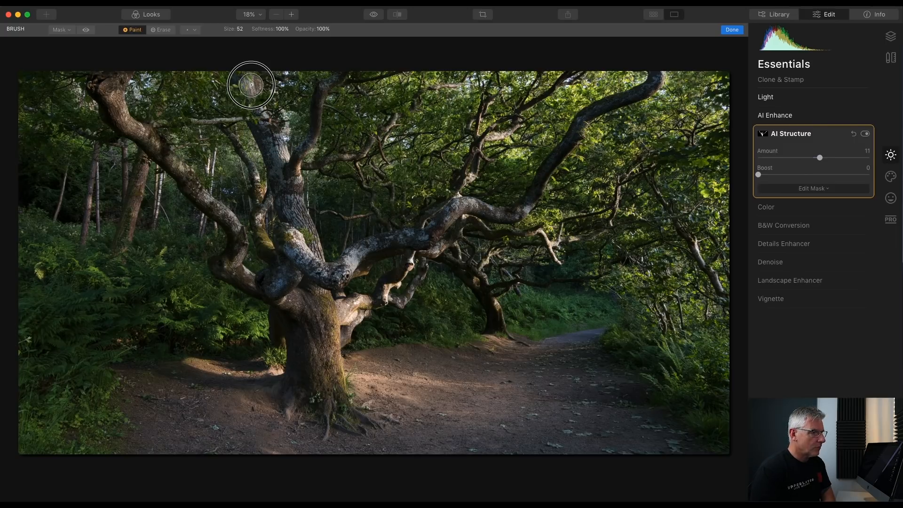
mouse_move(292, 166)
mouse_down()
mouse_move(337, 74)
mouse_move(351, 66)
mouse_up()
Paint the small offshoot below the right limb with a size 28 brush, check the mask overlay, and finish the AI Structure mask
key(bracketleft)
key(bracketleft)
key(bracketleft)
key(bracketleft)
key(bracketleft)
key(bracketleft)
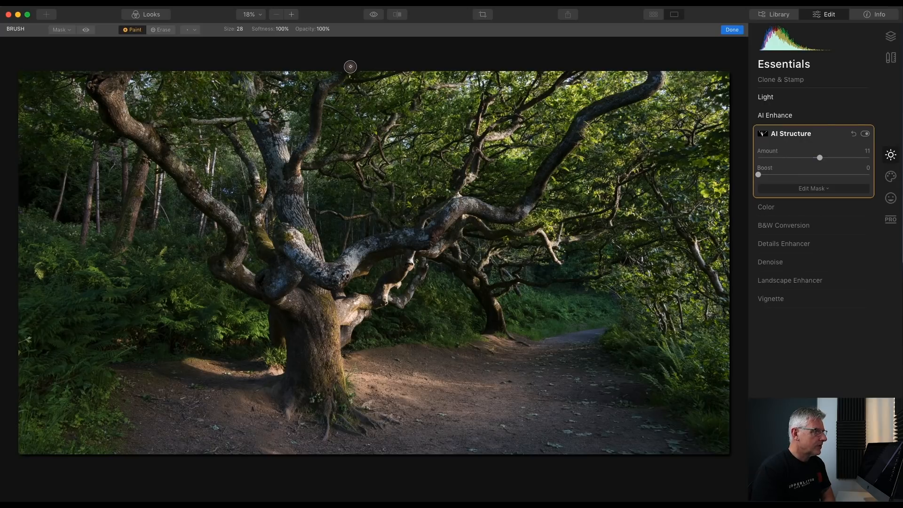
click(87, 31)
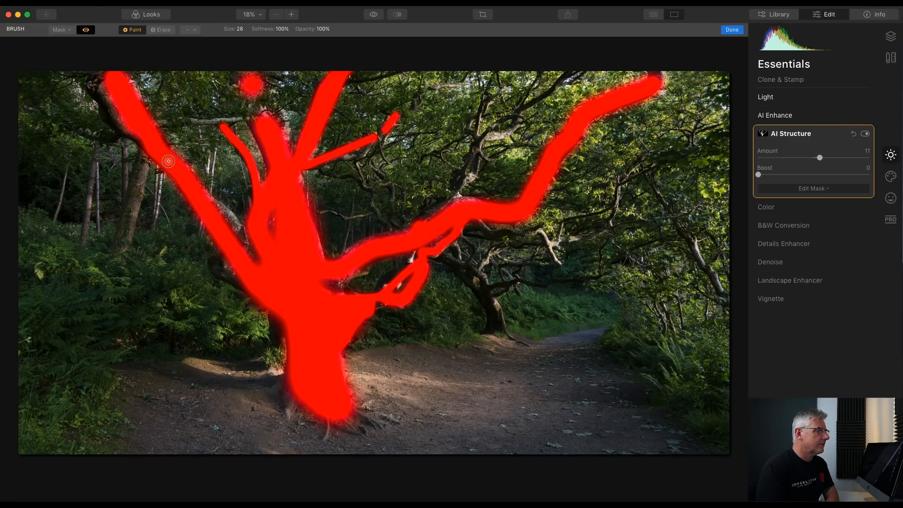
click(86, 30)
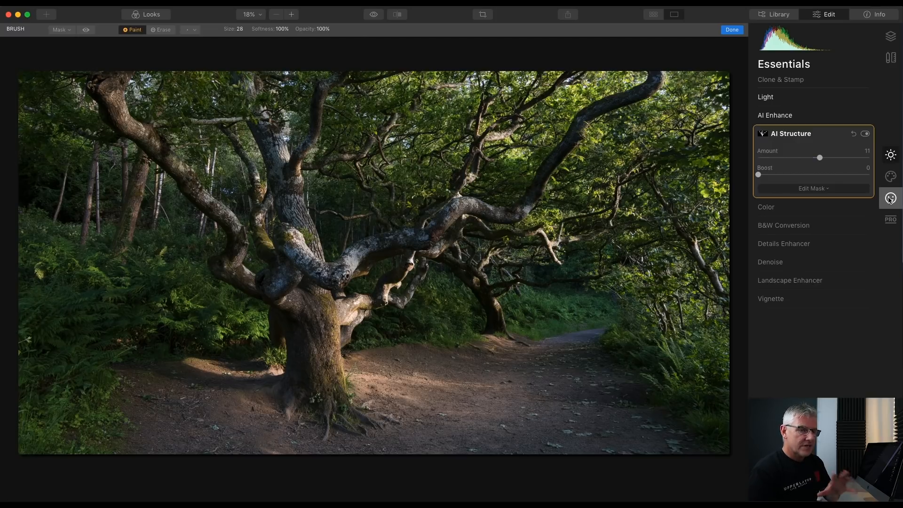
click(787, 137)
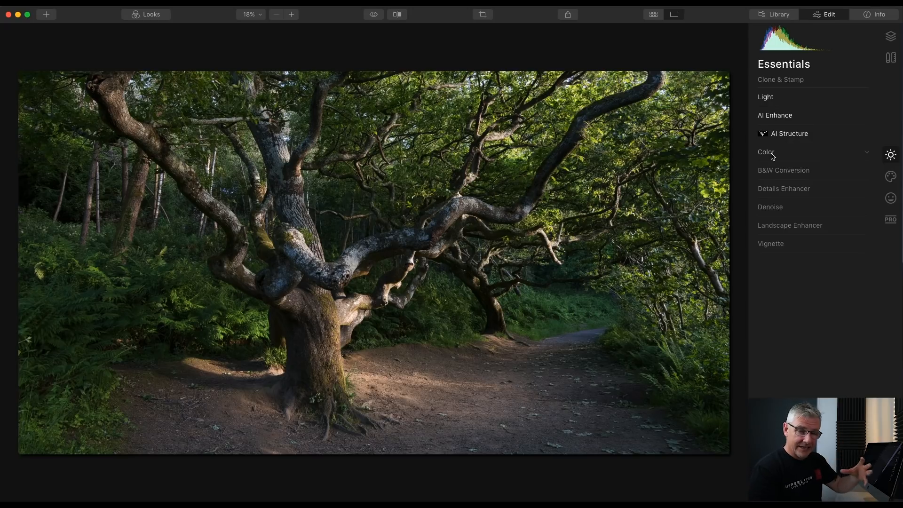
In the Color adjustments, set the overall Saturation to -13 and Vibrance to -11, with the advanced settings shown
click(772, 153)
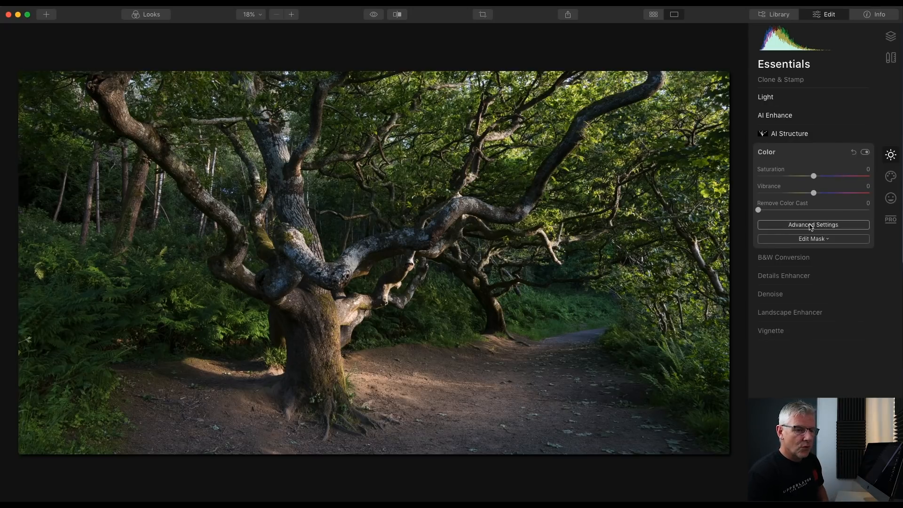
click(805, 226)
drag(815, 179, 808, 197)
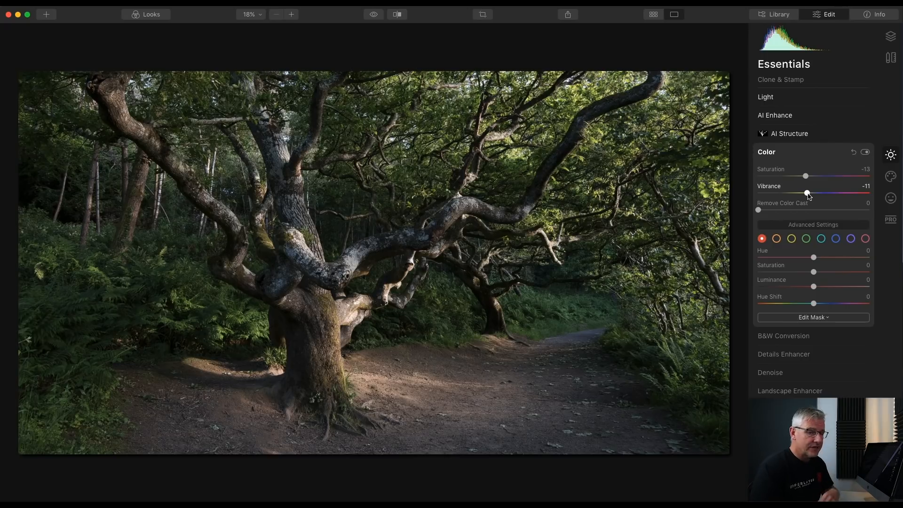
For the yellow color range, set Saturation to -21 and Luminance to -17
click(791, 239)
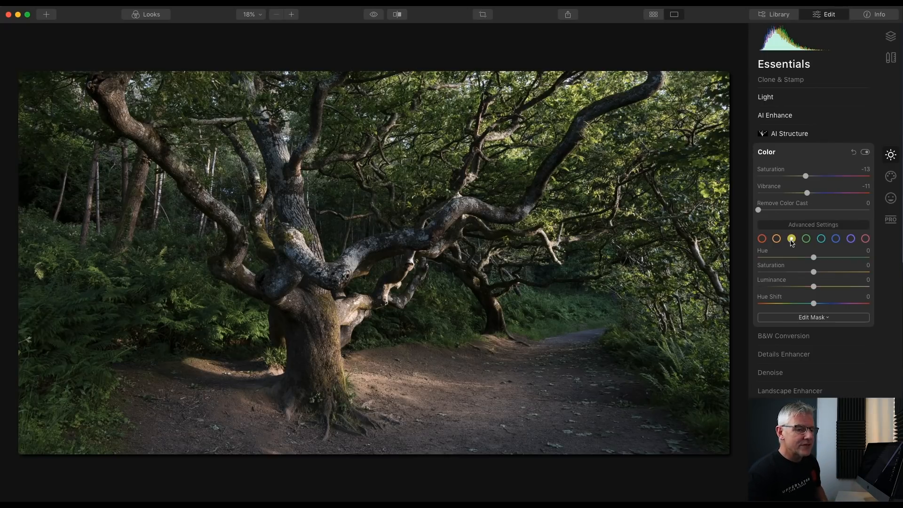
mouse_move(814, 273)
mouse_down()
mouse_move(764, 271)
mouse_move(802, 272)
mouse_up()
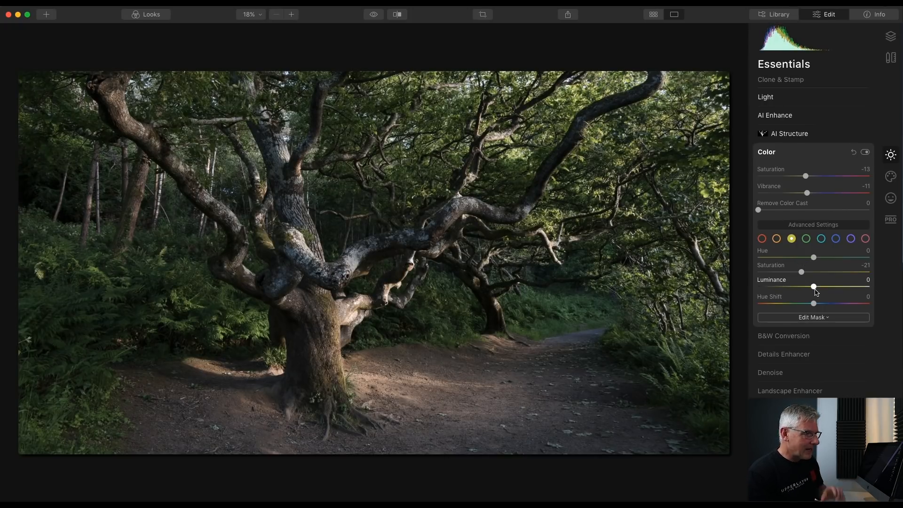
drag(815, 288, 806, 288)
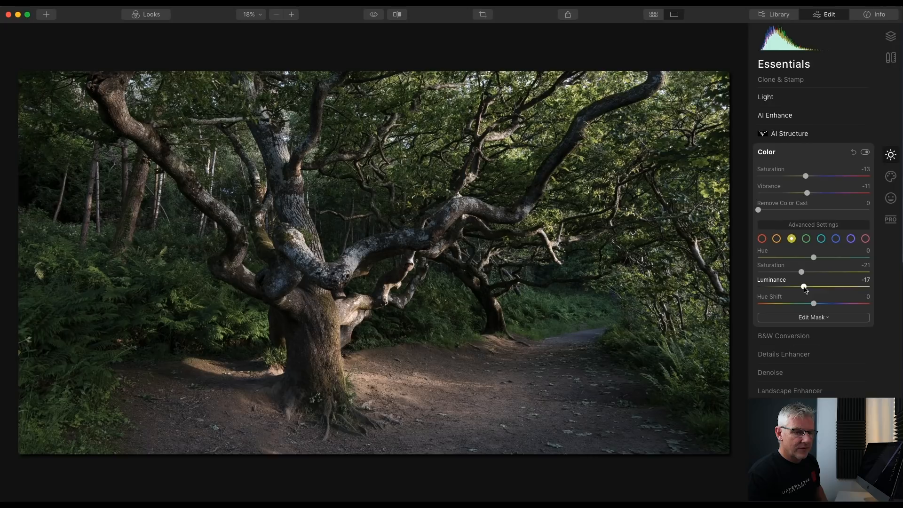
For the green color range, set Saturation to -10 and Luminance to -9
click(807, 239)
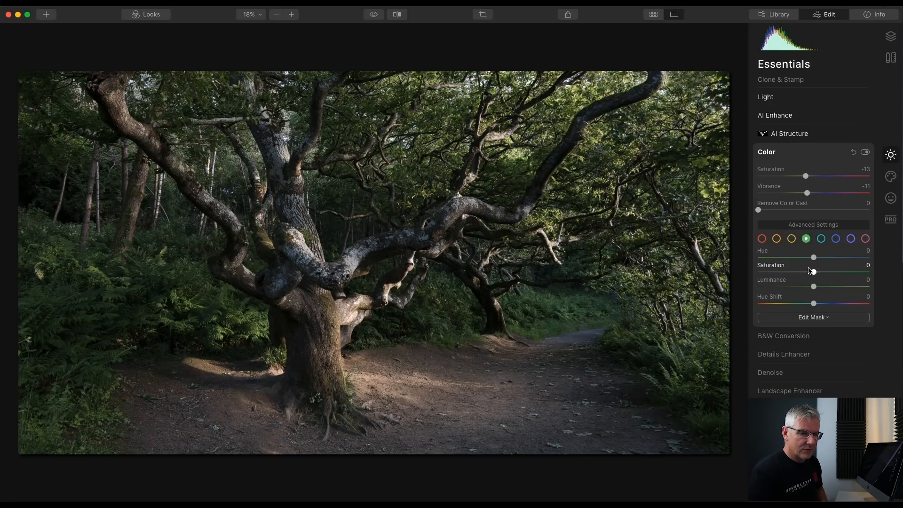
drag(813, 275, 807, 275)
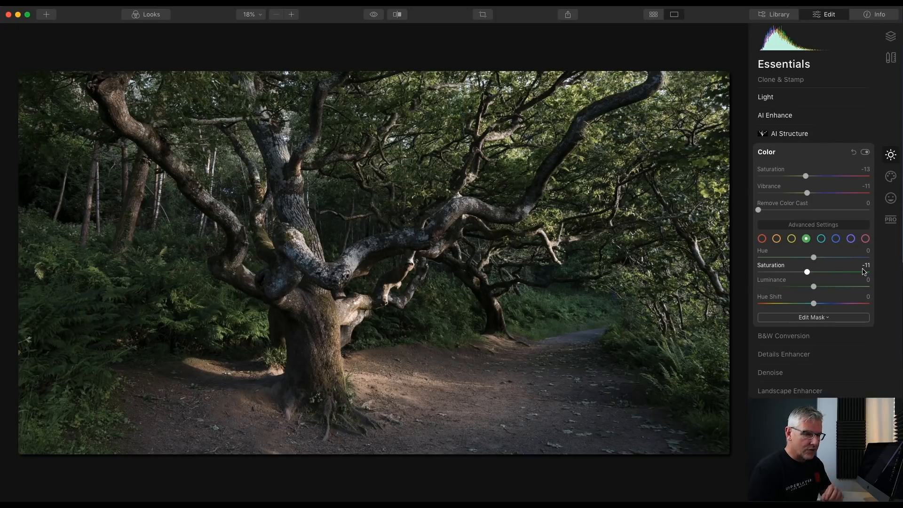
drag(807, 272, 808, 287)
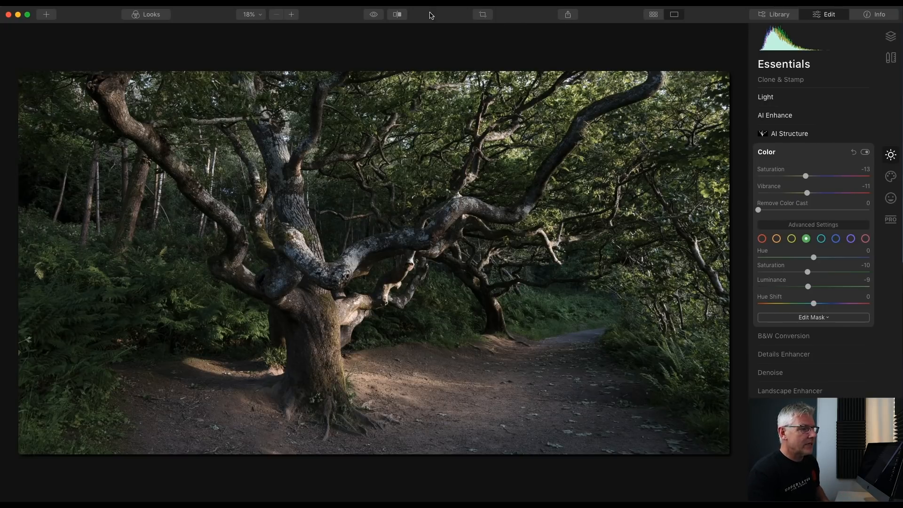
Compare the photo before and after the edits by sweeping the split divider toward the left edge, and close the comparison
click(400, 16)
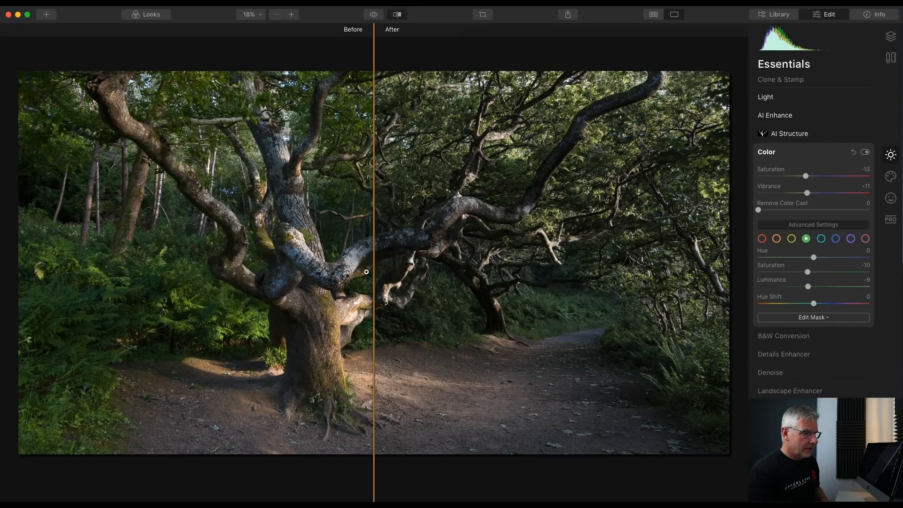
drag(375, 263, 122, 257)
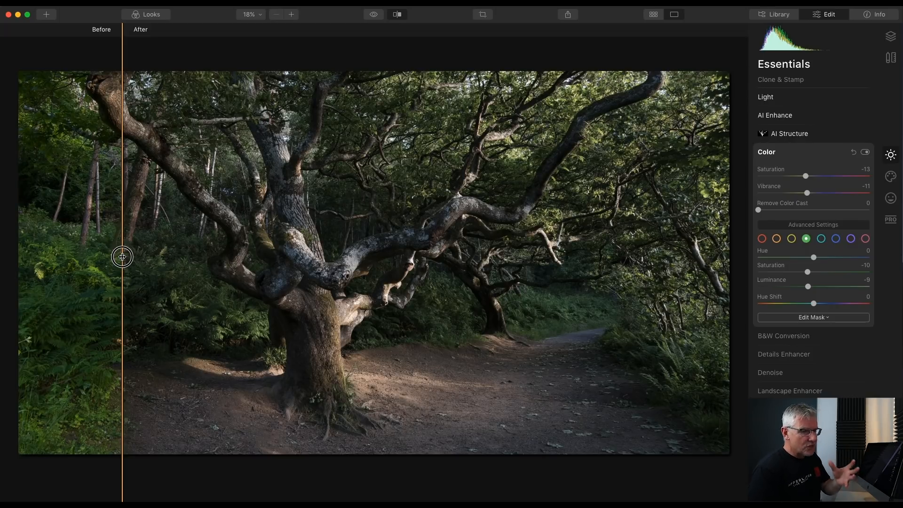
drag(122, 257, 64, 228)
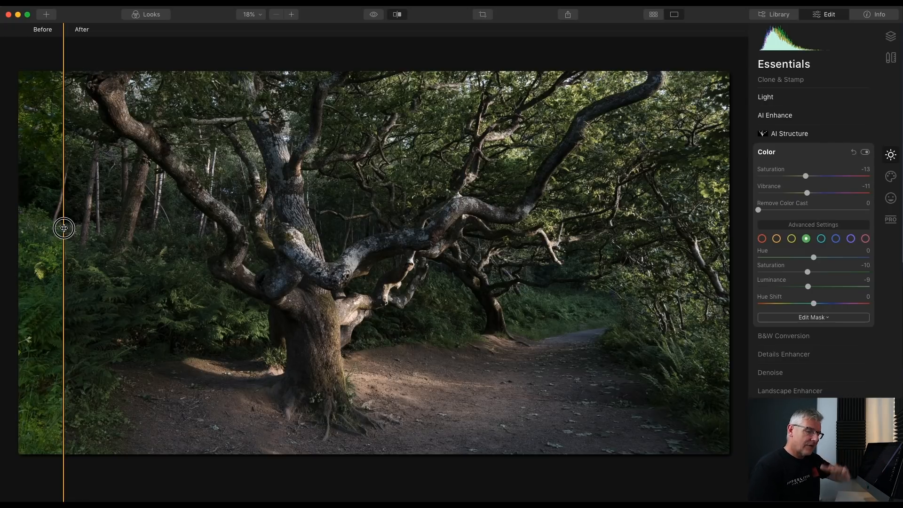
drag(63, 228, 15, 226)
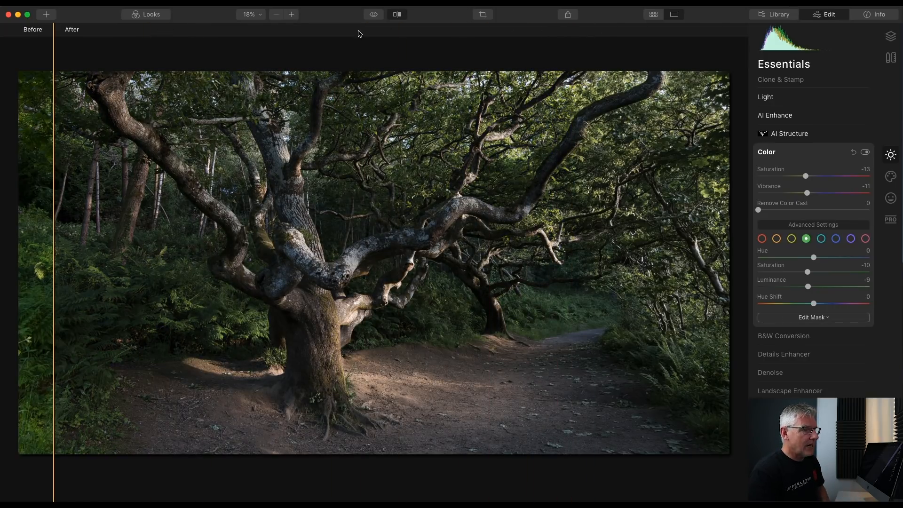
click(396, 14)
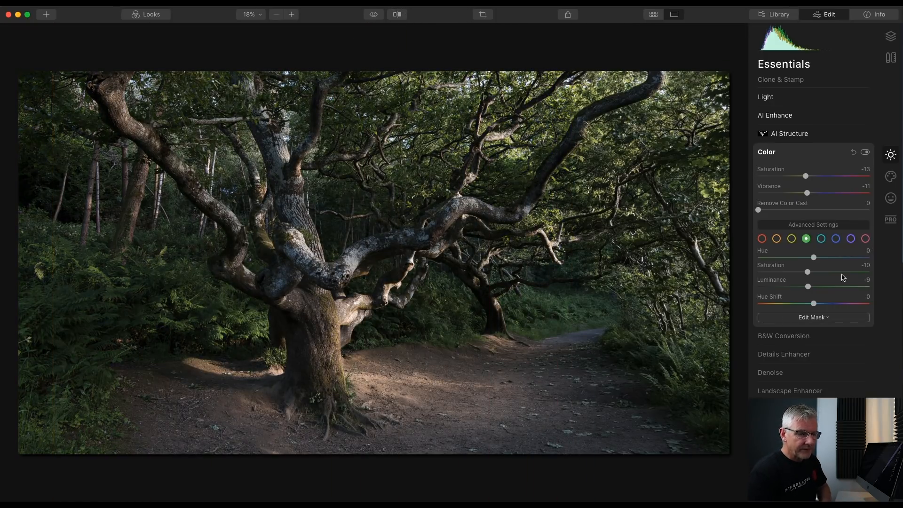
In the Details Enhancer, set Small Details to -64 to soften the photo's fine texture
click(790, 353)
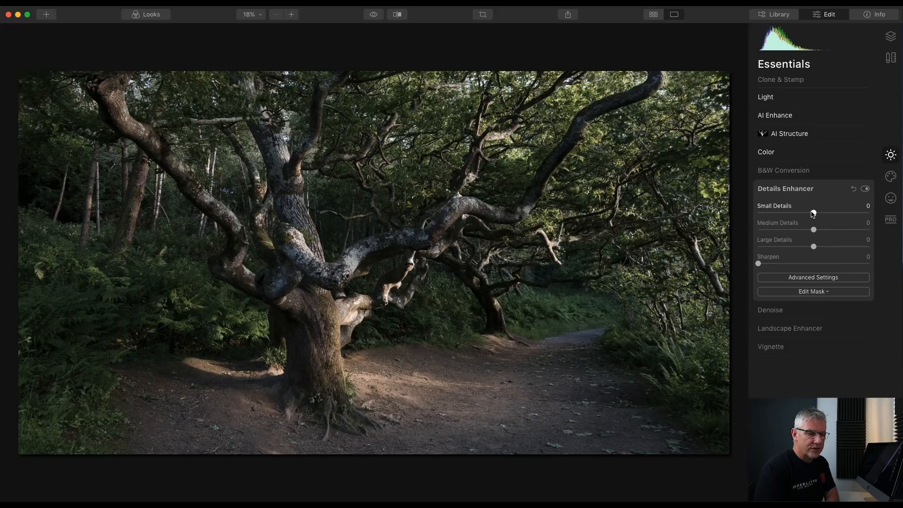
drag(814, 214, 778, 214)
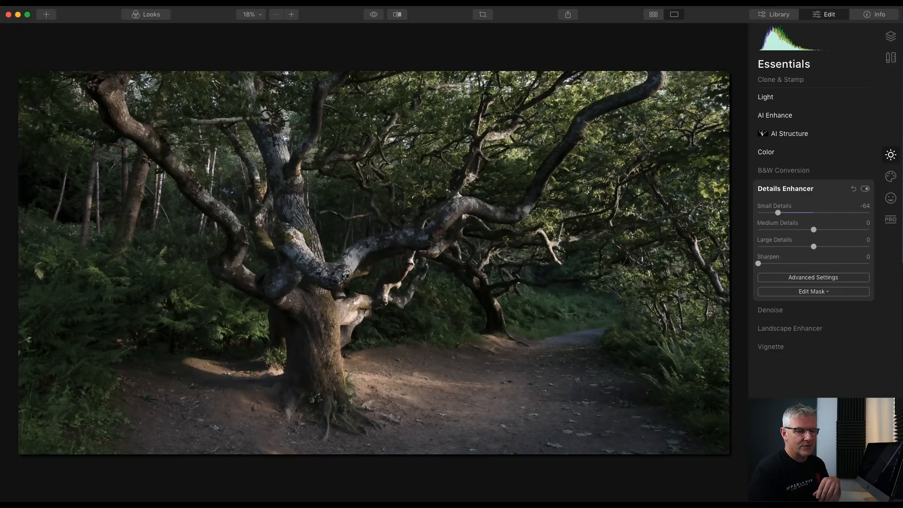
In the Details Enhancer, reset Small Details and set it to 4, then close the filter
drag(779, 213, 780, 214)
double_click(779, 213)
drag(815, 215, 817, 215)
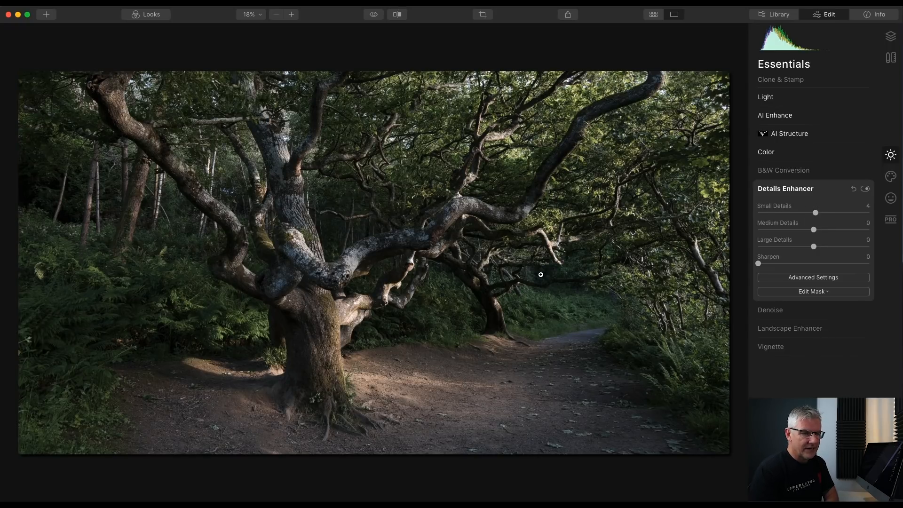
click(800, 190)
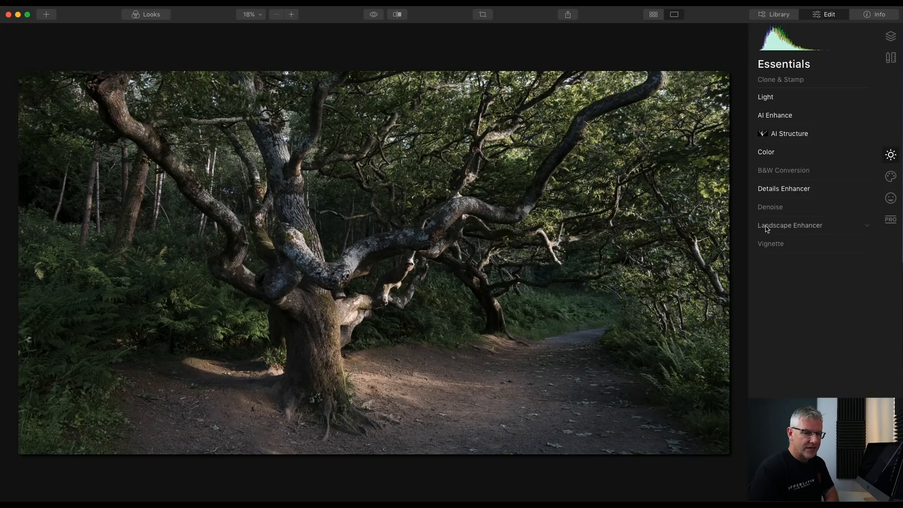
In the Landscape Enhancer, set Golden Hour to 5, compare the photo with the filter off and on, and close the filter
click(794, 228)
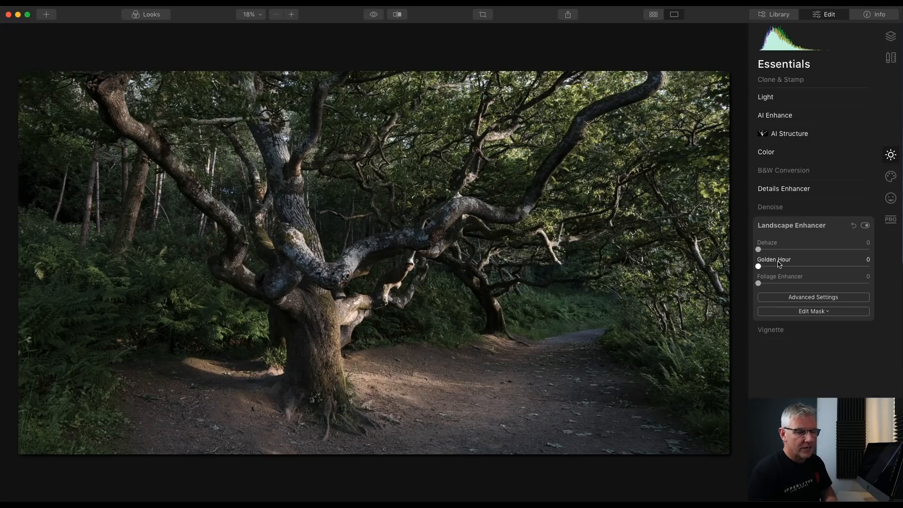
drag(758, 267, 763, 266)
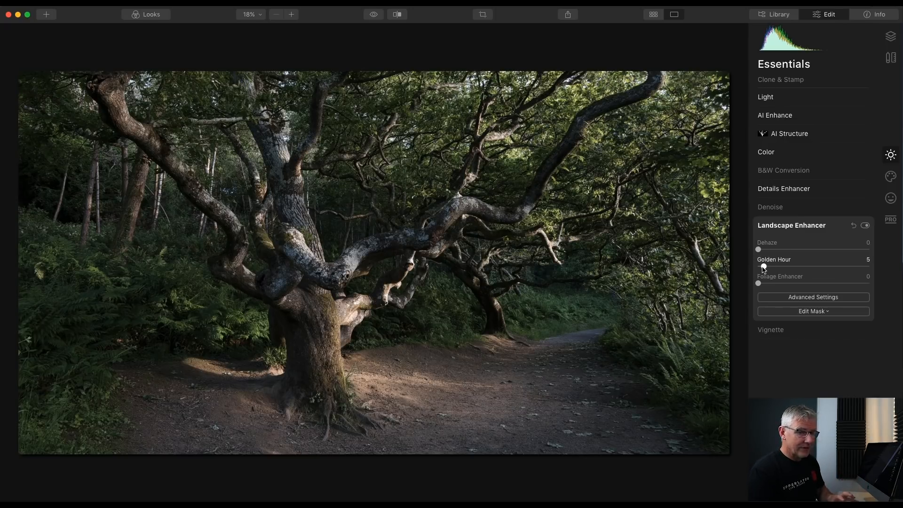
click(866, 226)
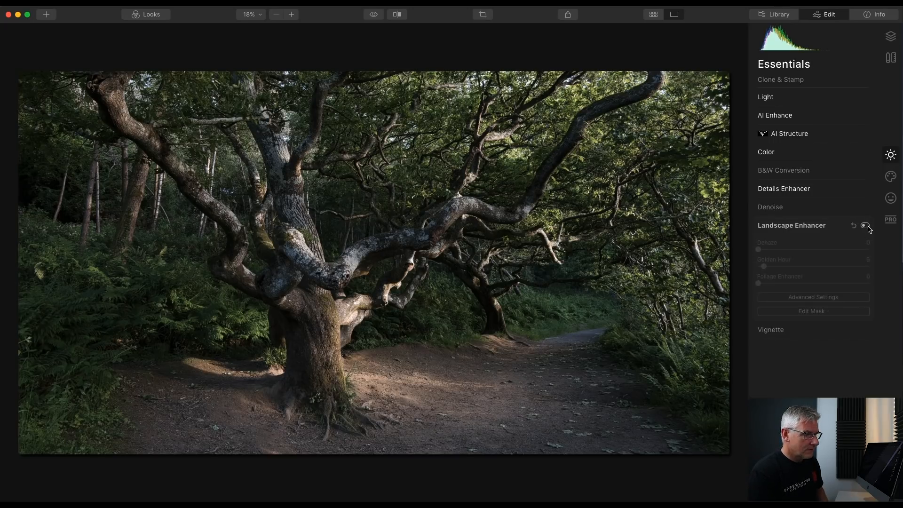
click(866, 227)
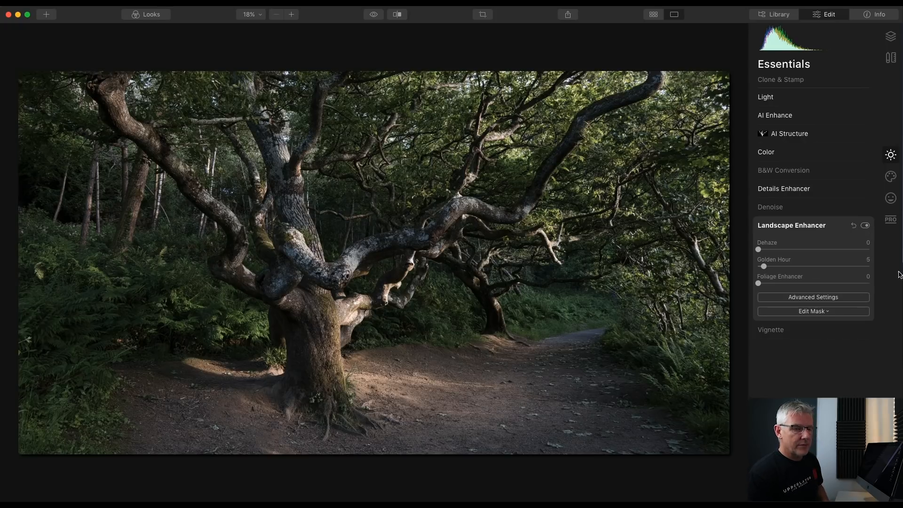
click(805, 230)
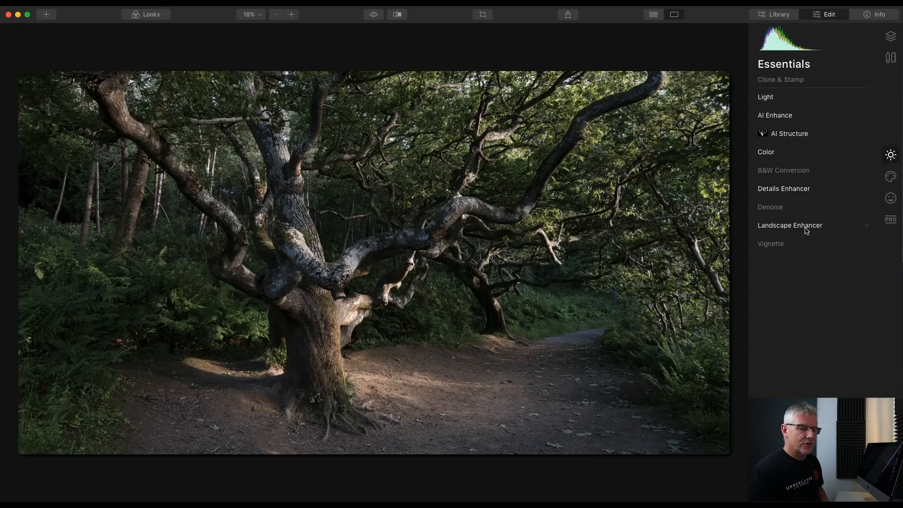
Add a new adjustment layer above the Clone & Stamp layer
click(892, 38)
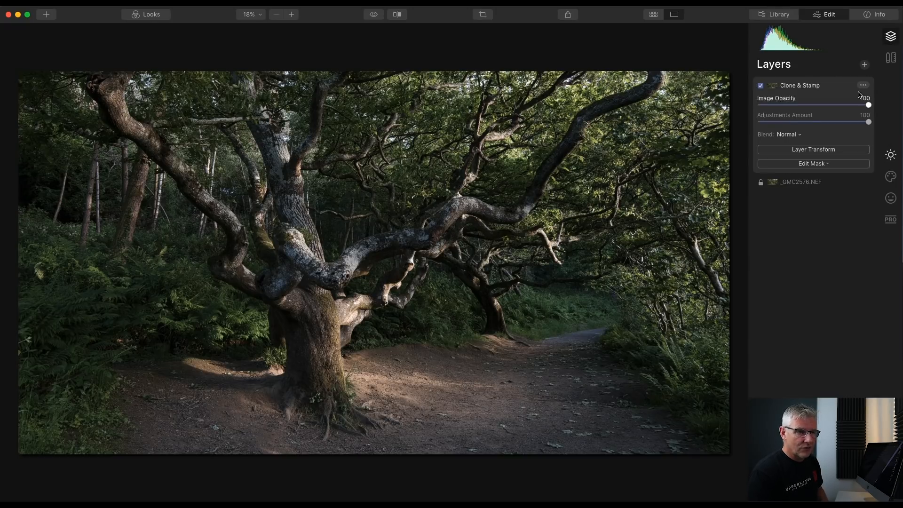
click(864, 65)
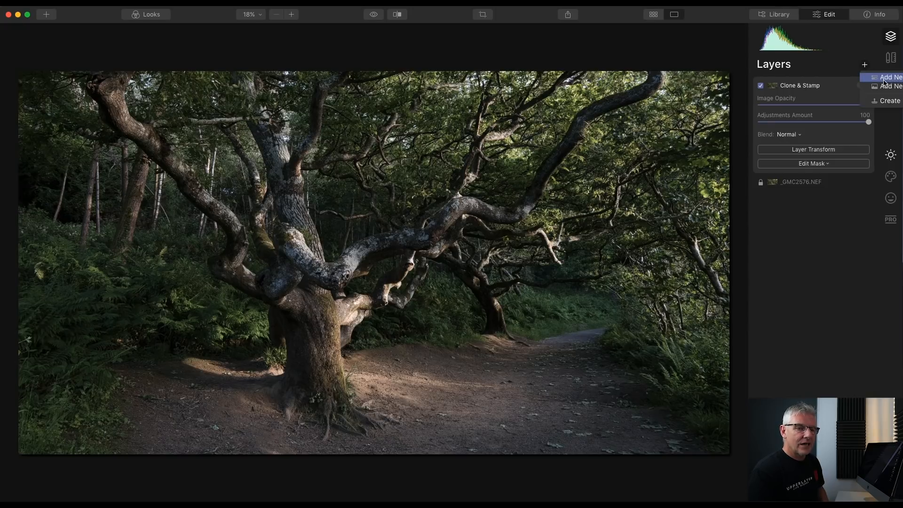
click(883, 81)
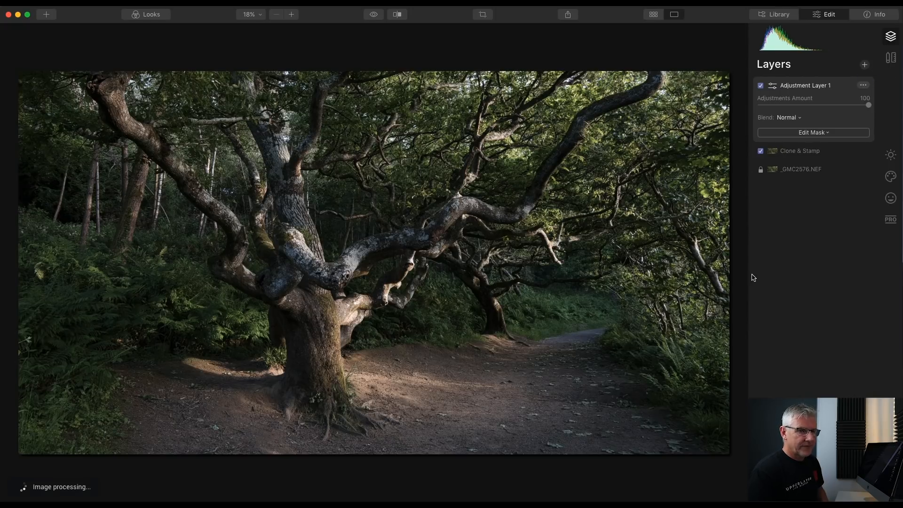
Apply the Mystical filter to the adjustment layer with Amount 51
click(892, 179)
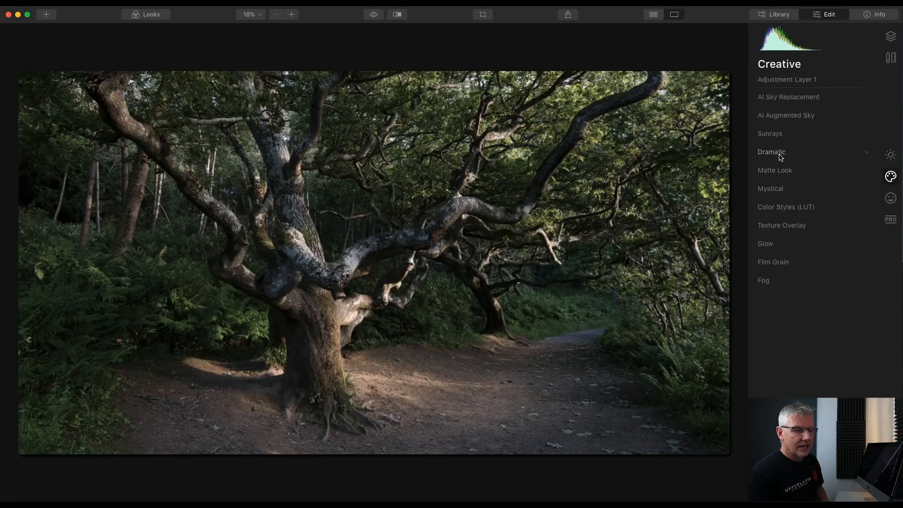
click(778, 189)
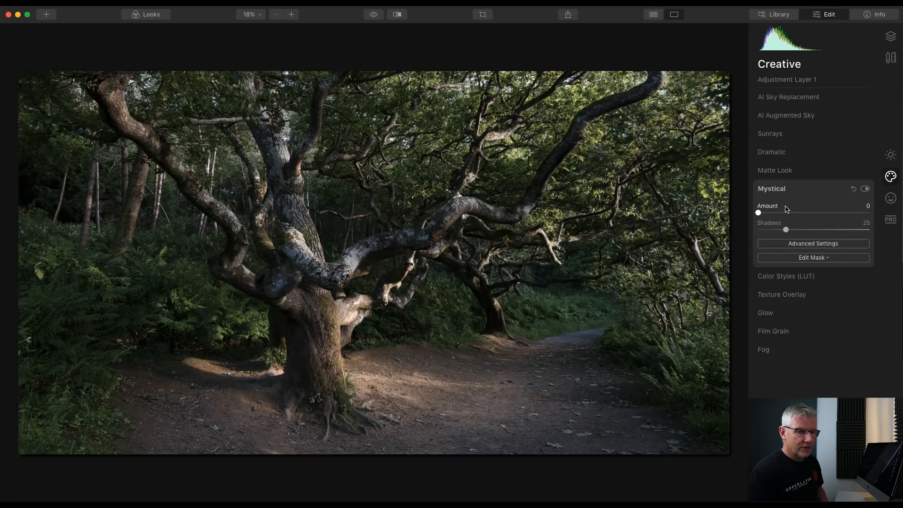
drag(761, 215, 816, 216)
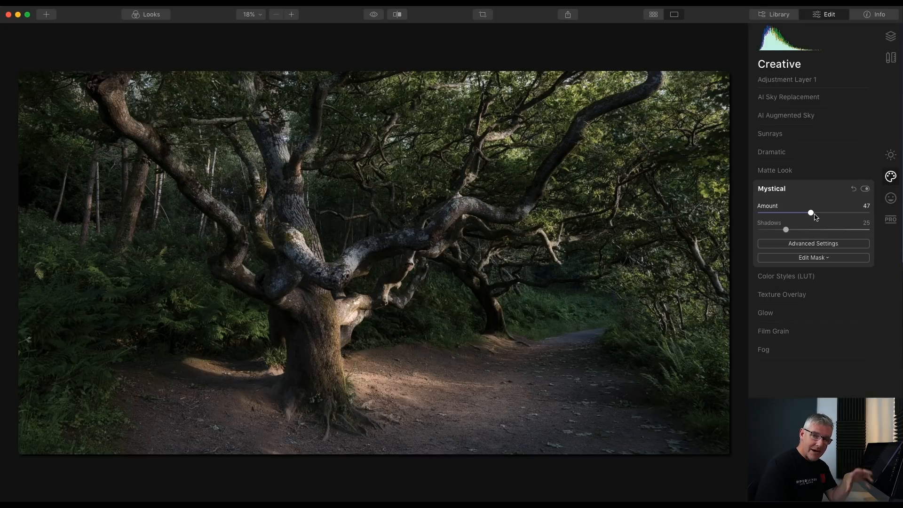
drag(813, 216, 815, 215)
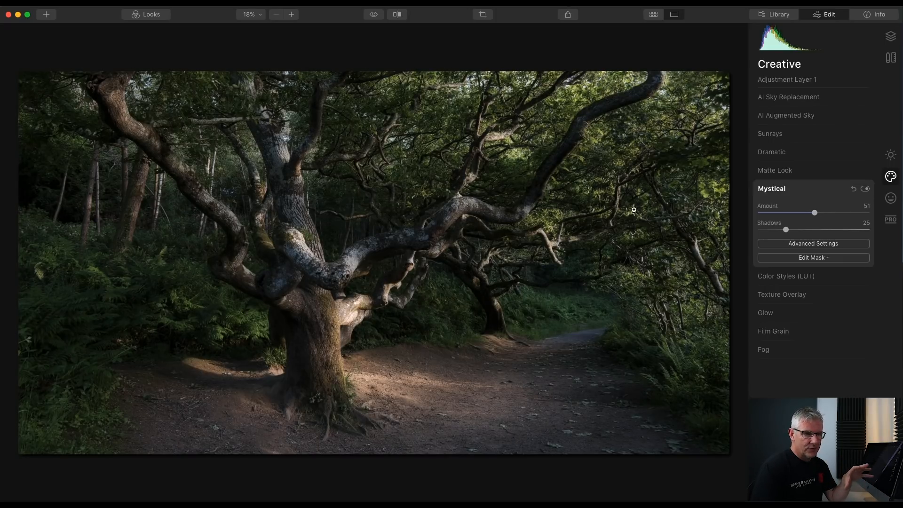
Copy the tree mask from the AI Structure filter on the Clone & Stamp layer
click(891, 40)
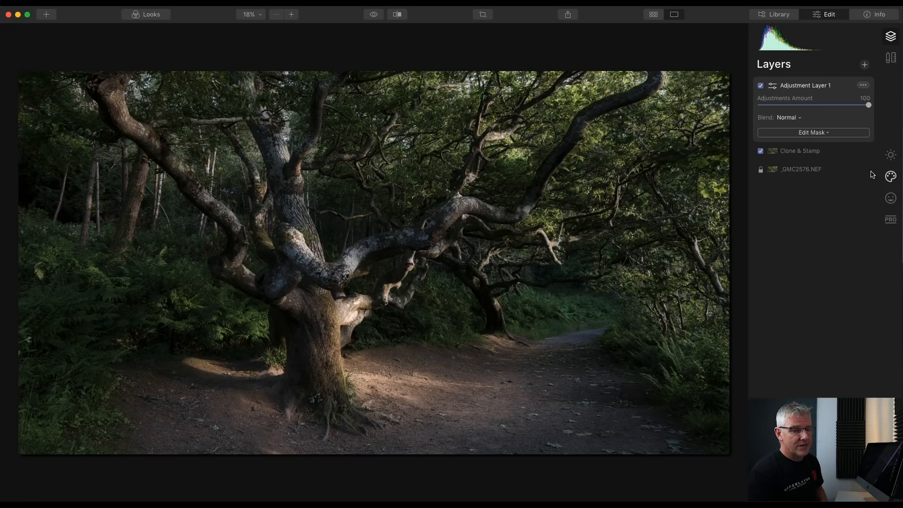
click(806, 151)
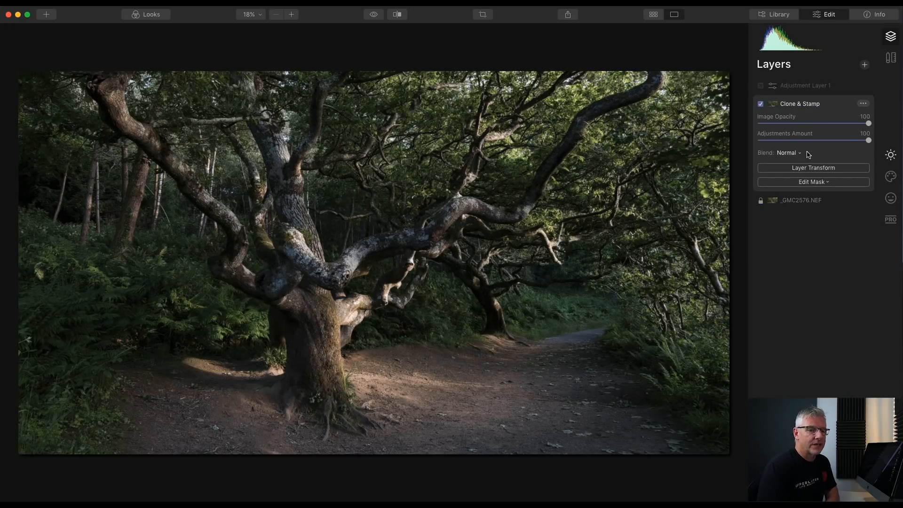
click(892, 156)
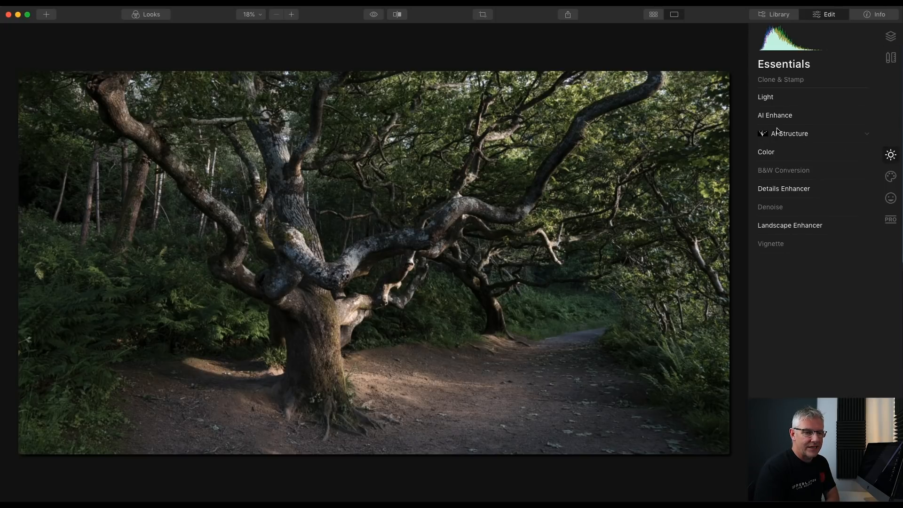
click(870, 137)
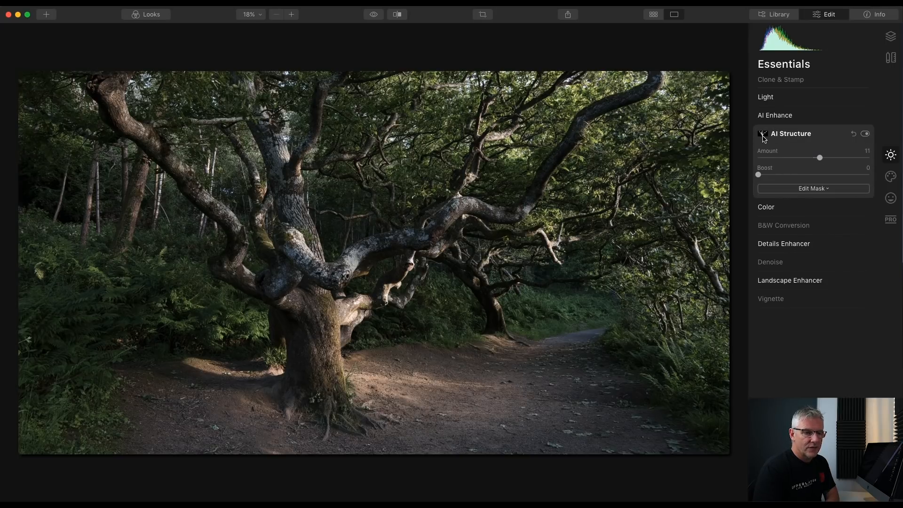
click(764, 138)
click(749, 177)
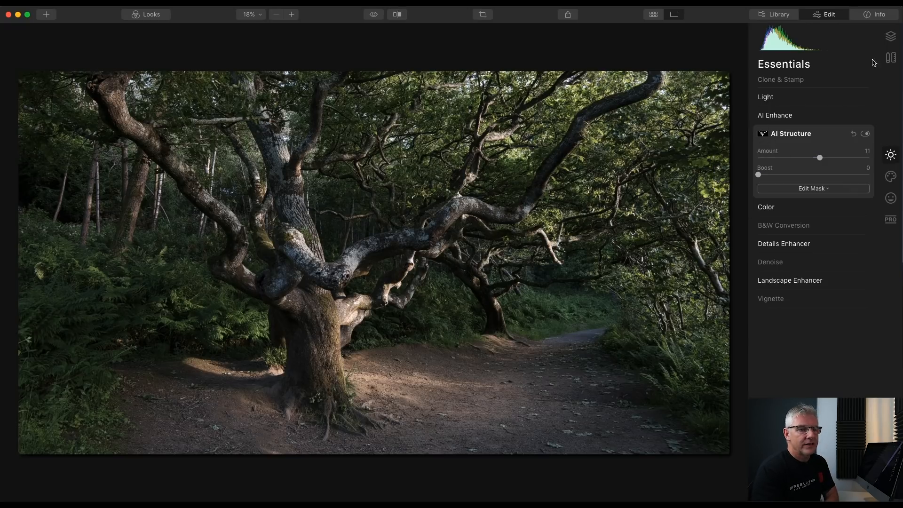
Start a brush mask on Adjustment Layer 1's Mystical filter with one dab on the tree and paste the copied mask into it
click(892, 39)
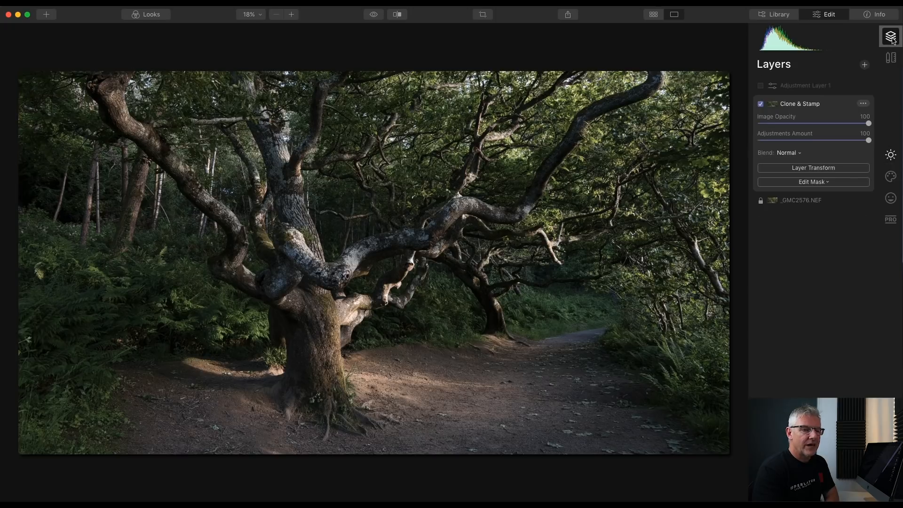
click(760, 85)
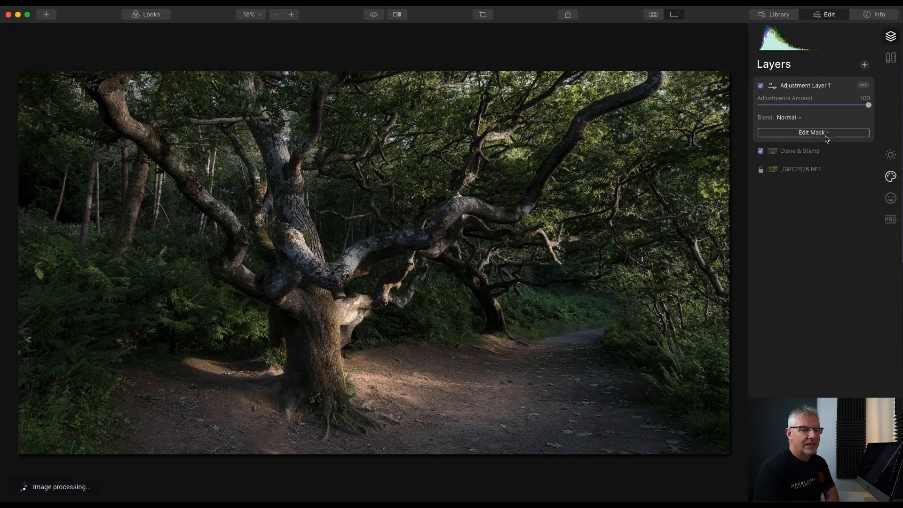
click(890, 176)
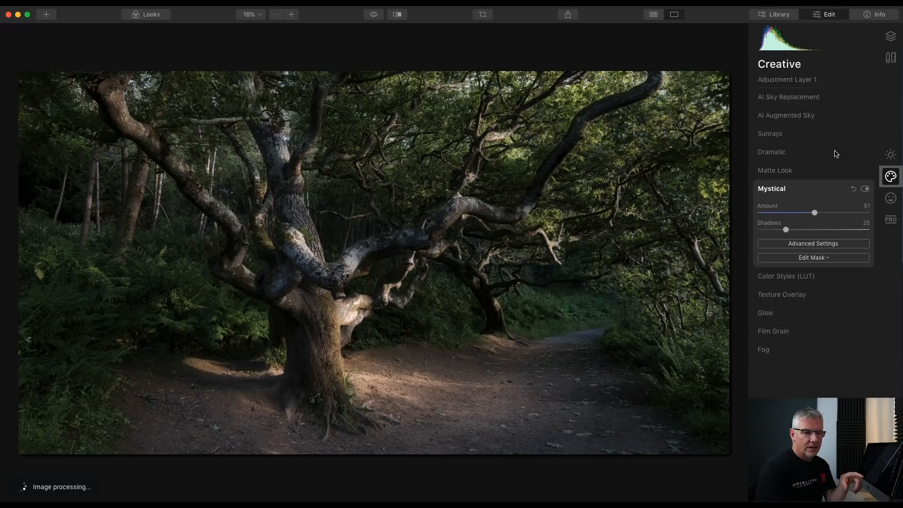
click(823, 259)
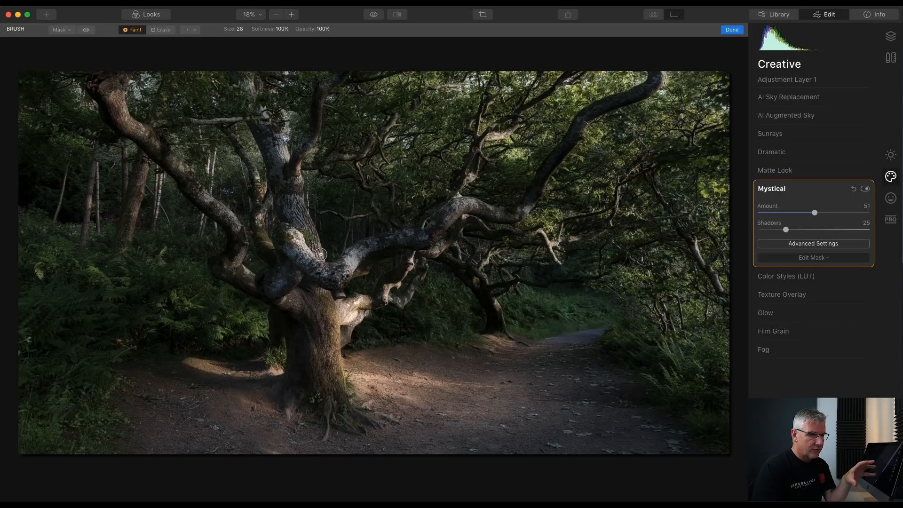
click(304, 257)
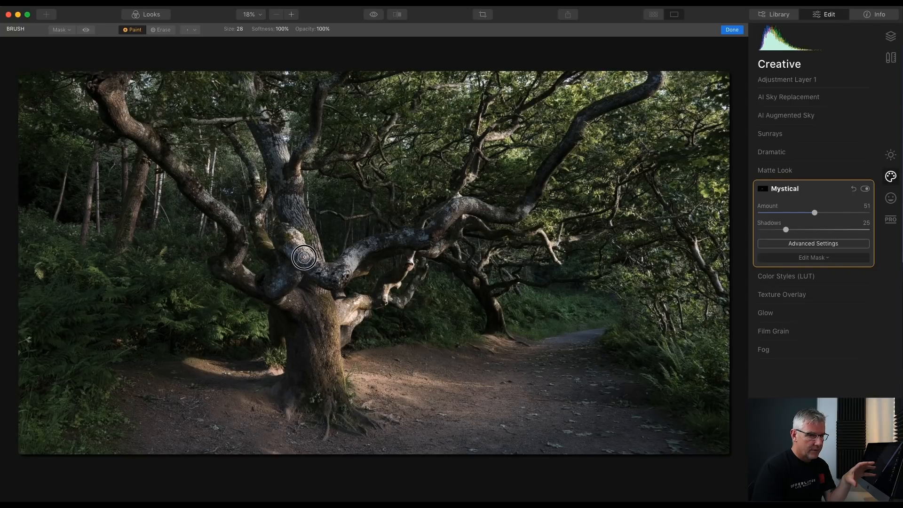
click(767, 191)
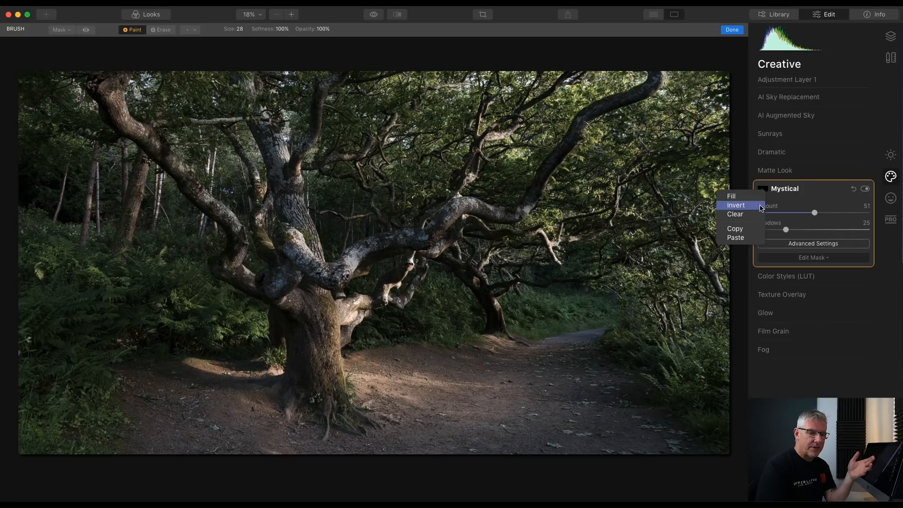
click(748, 238)
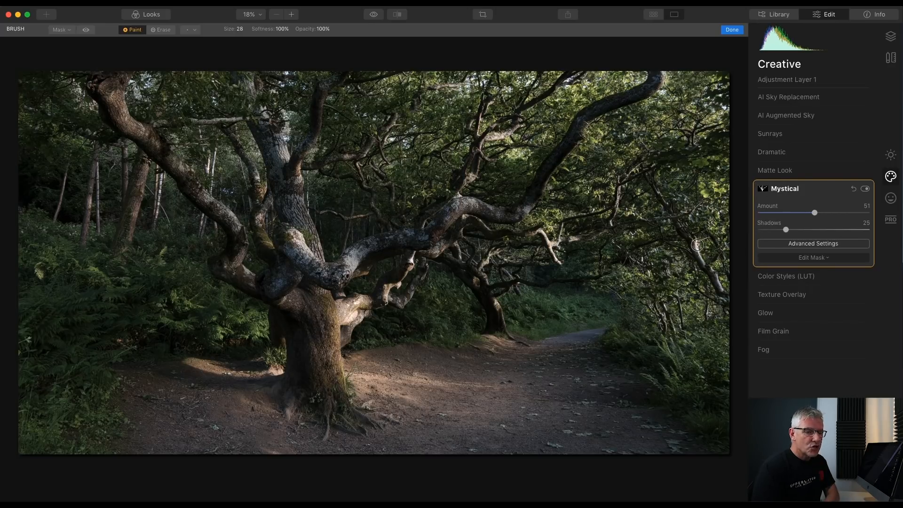
Invert the Mystical filter's mask so the effect applies around the tree, and close the filter
right_click(764, 192)
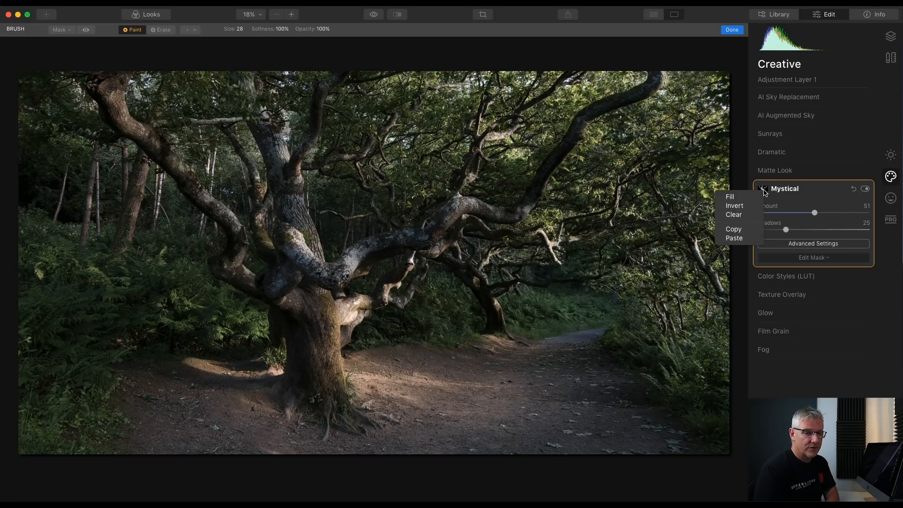
click(751, 205)
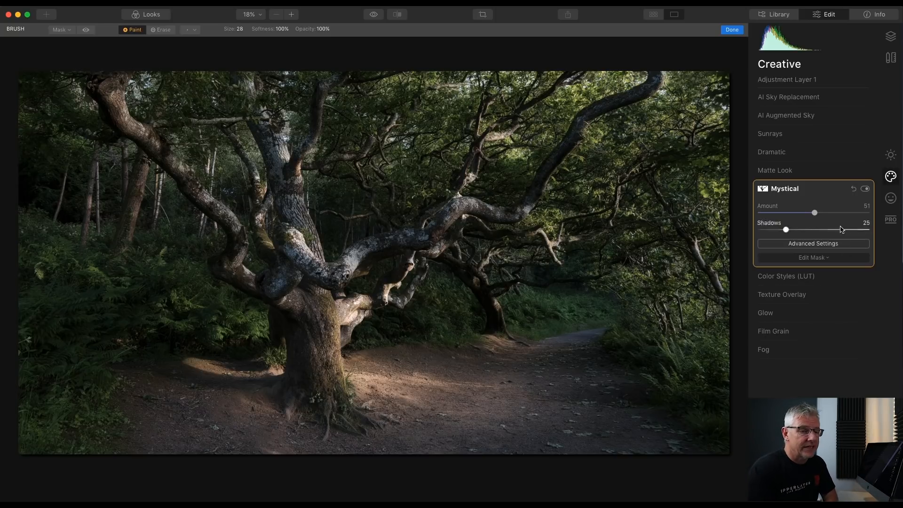
click(784, 189)
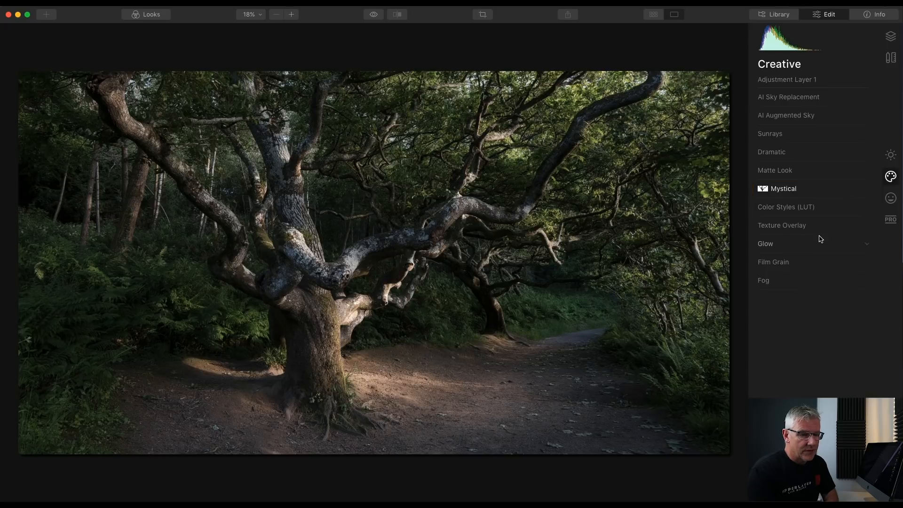
Apply the High Key filter to Adjustment Layer 1 with Amount 20, compare it off and on, and close the filter
click(893, 201)
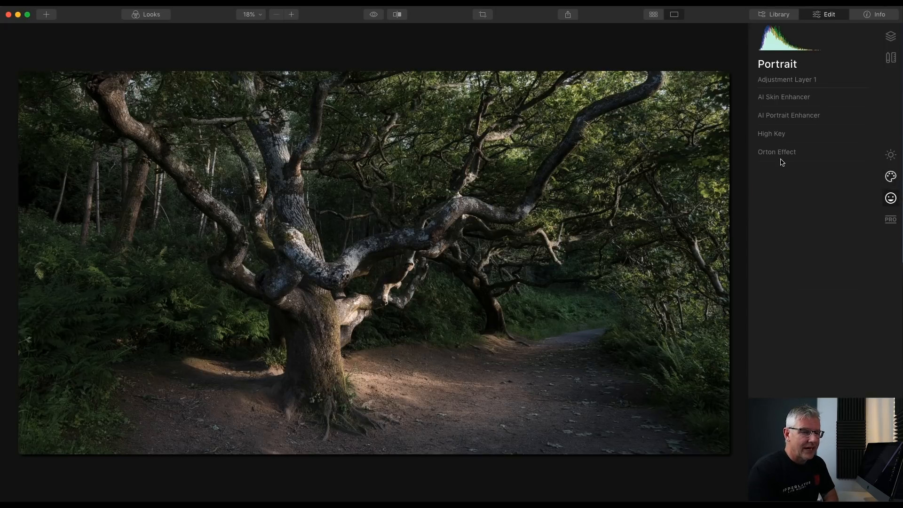
click(776, 134)
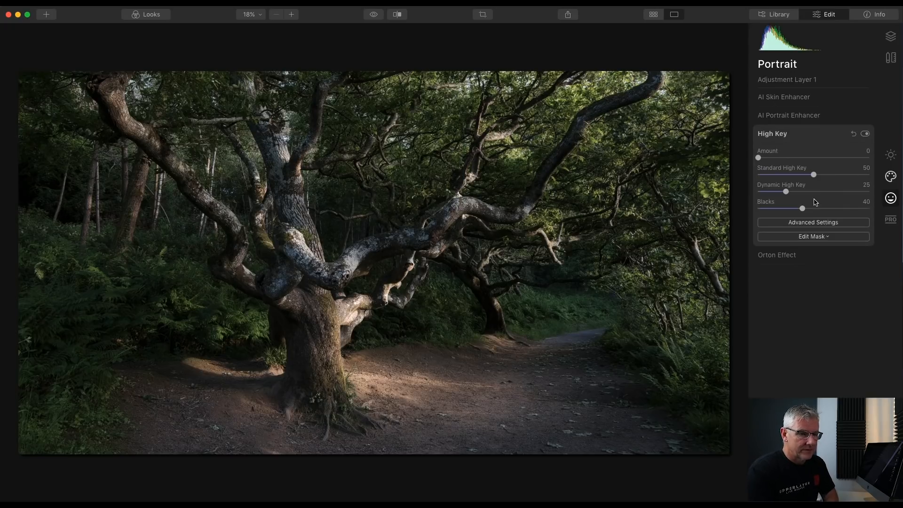
drag(759, 159, 833, 160)
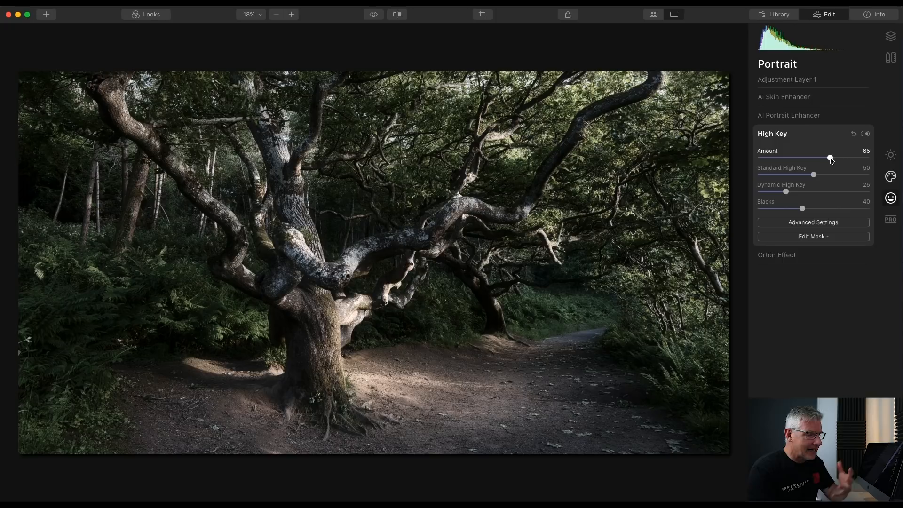
drag(831, 160, 771, 160)
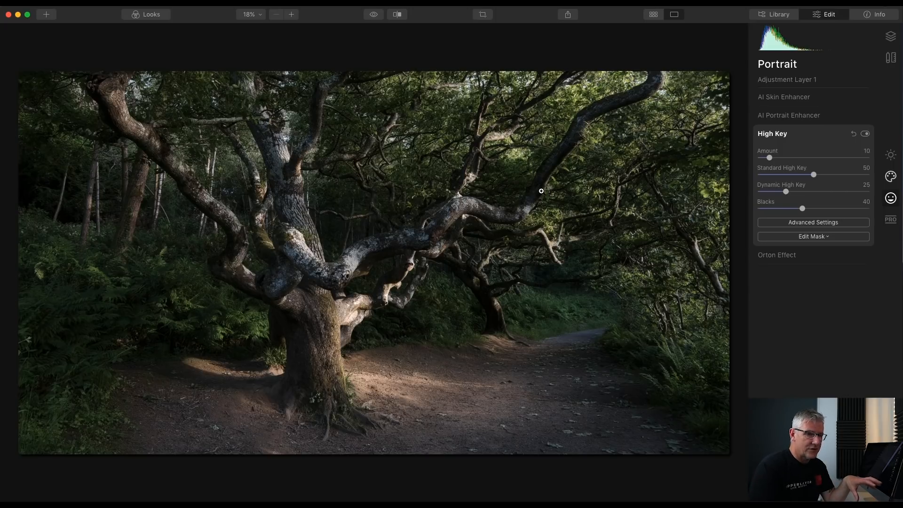
drag(769, 158, 780, 159)
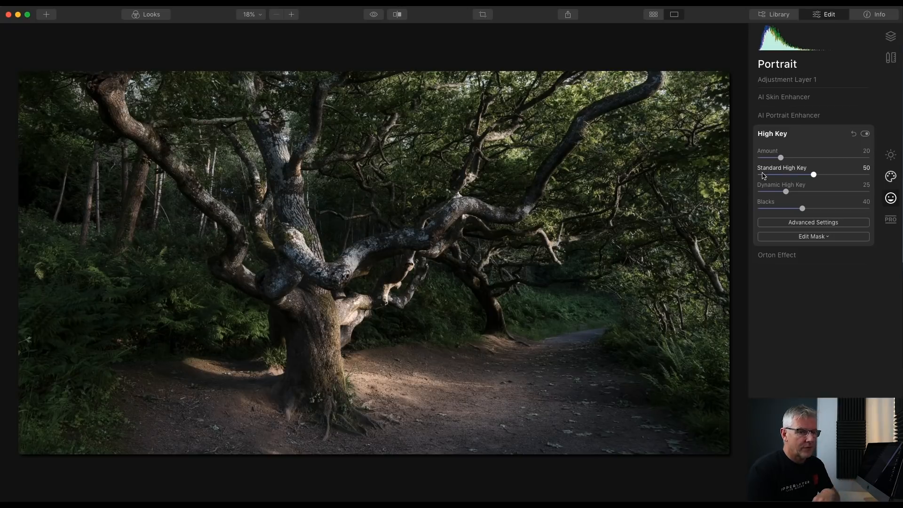
click(865, 134)
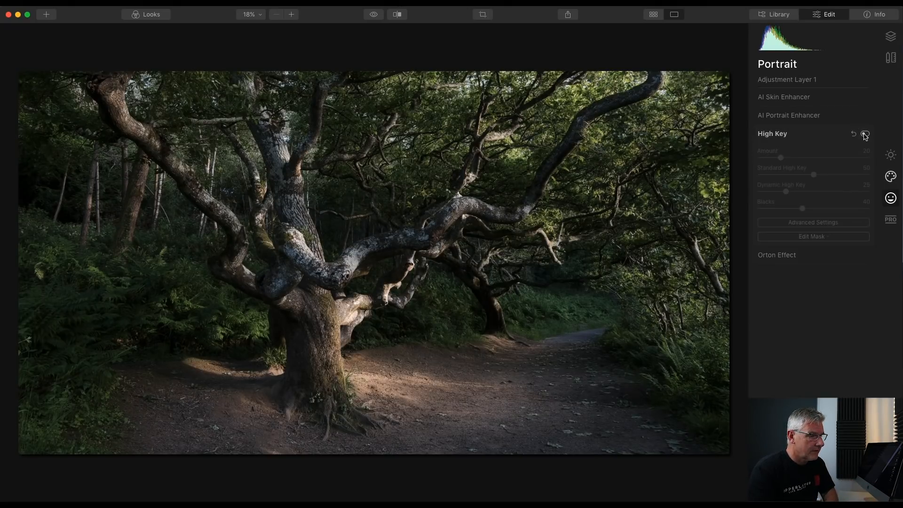
click(865, 135)
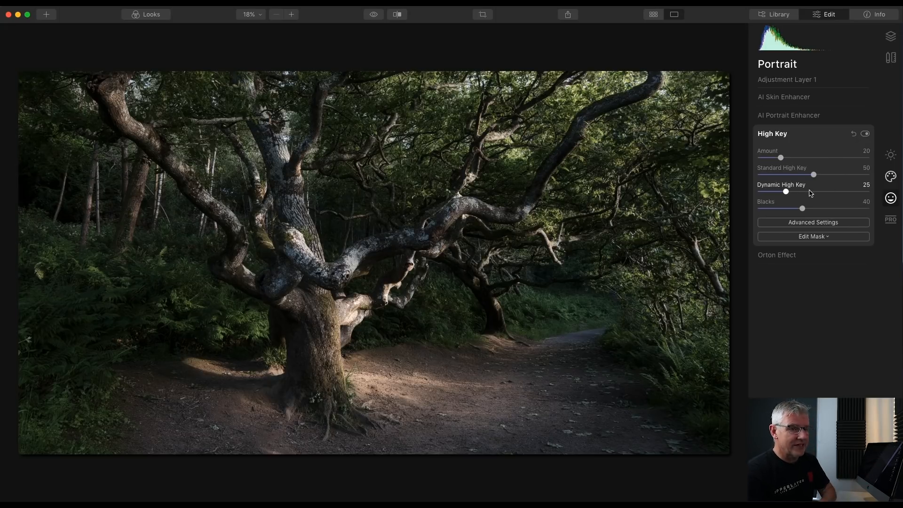
click(772, 135)
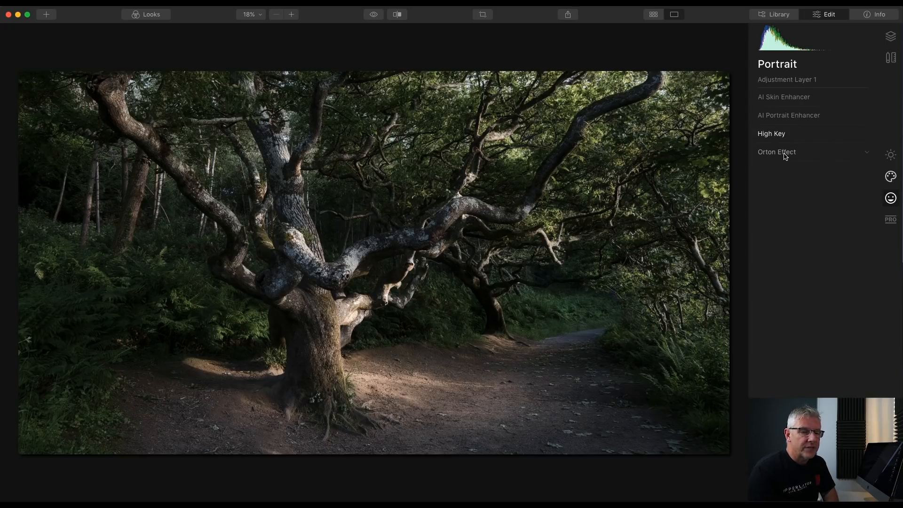
Add a Type 1 Orton Effect to Adjustment Layer 1 with Amount 7
click(784, 155)
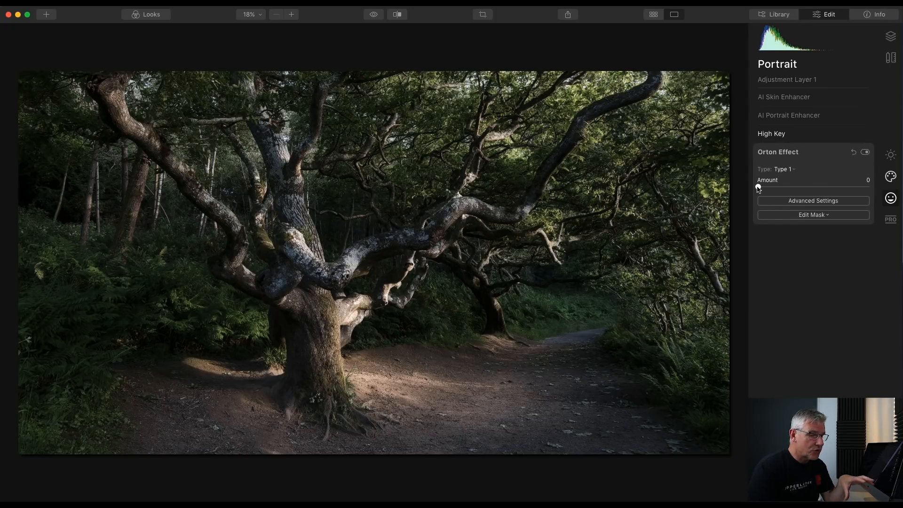
drag(759, 189, 768, 188)
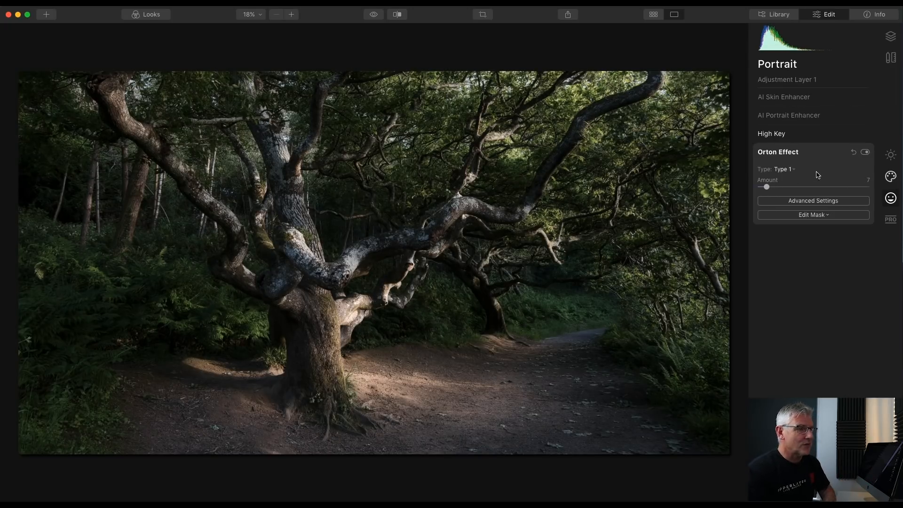
Add a Vignette with Amount -48 to Adjustment Layer 1 and open its subject placement
click(892, 155)
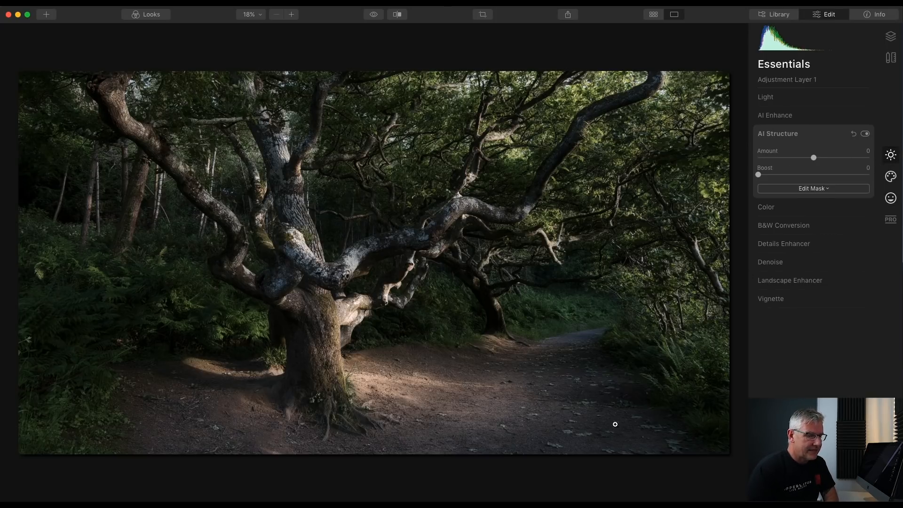
click(778, 299)
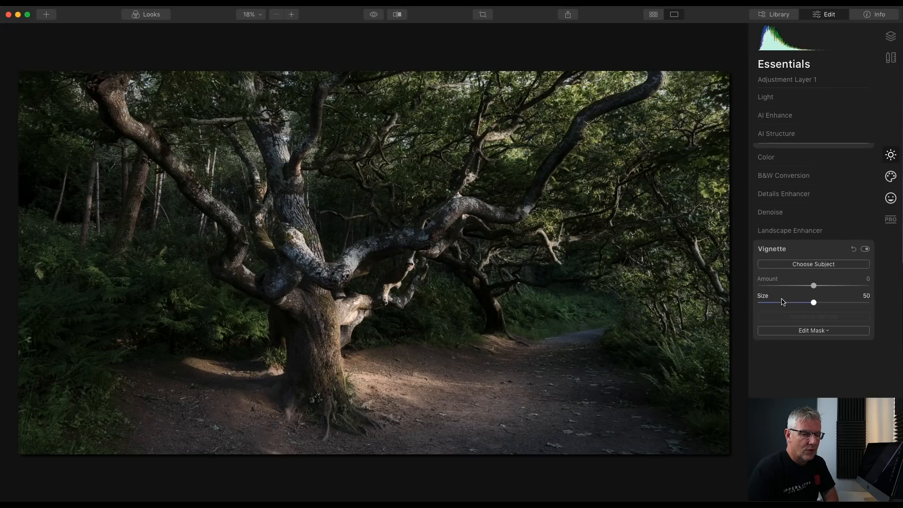
drag(815, 286, 797, 288)
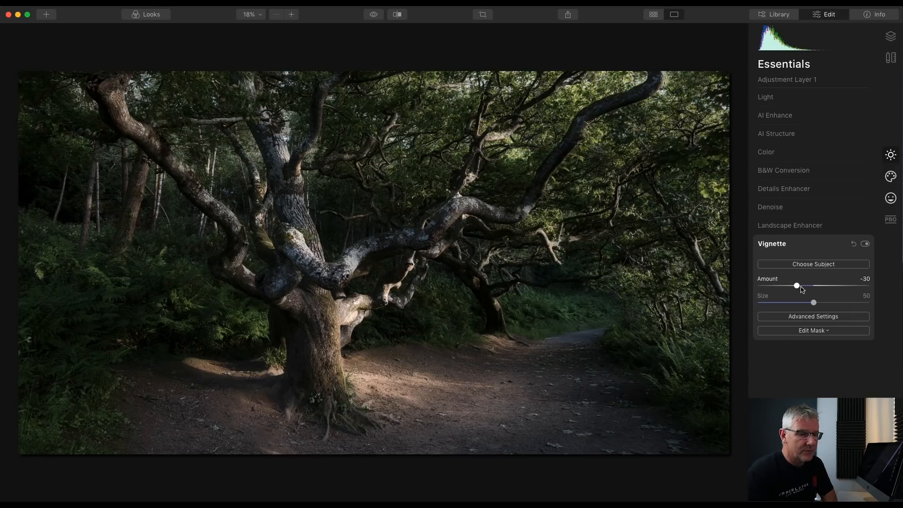
drag(798, 288, 789, 287)
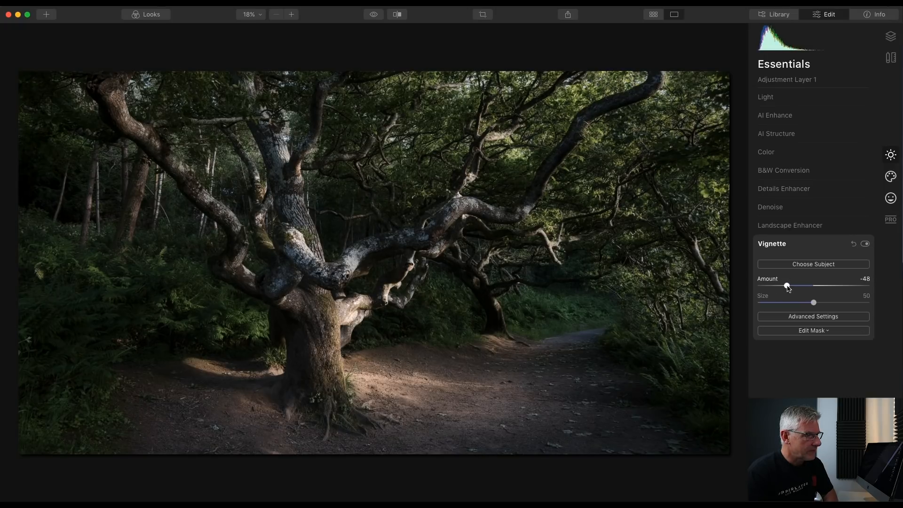
click(821, 264)
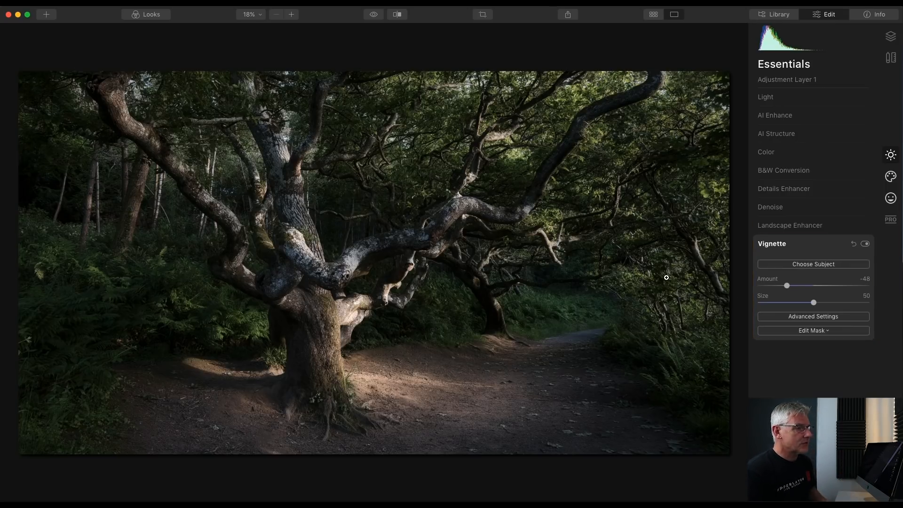
Compare the edited photo with the original by sweeping the before/after divider across the image and back
click(397, 14)
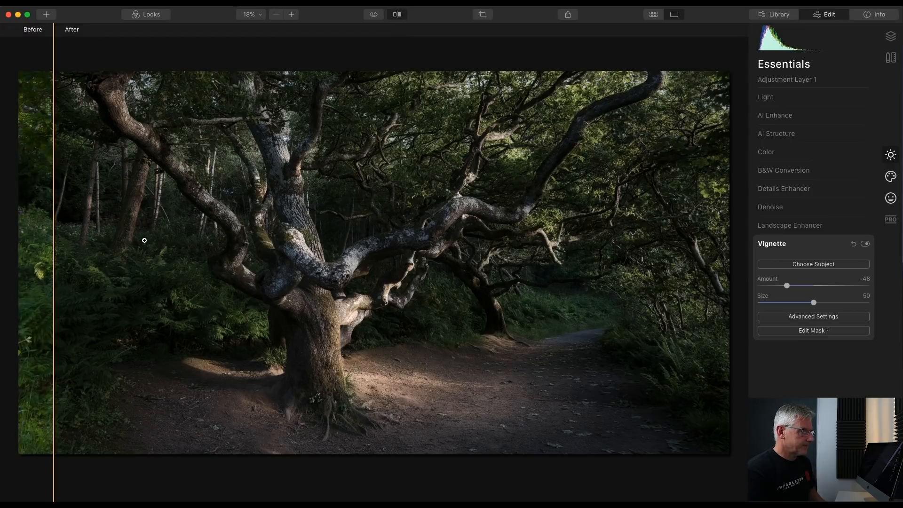
drag(54, 252, 695, 299)
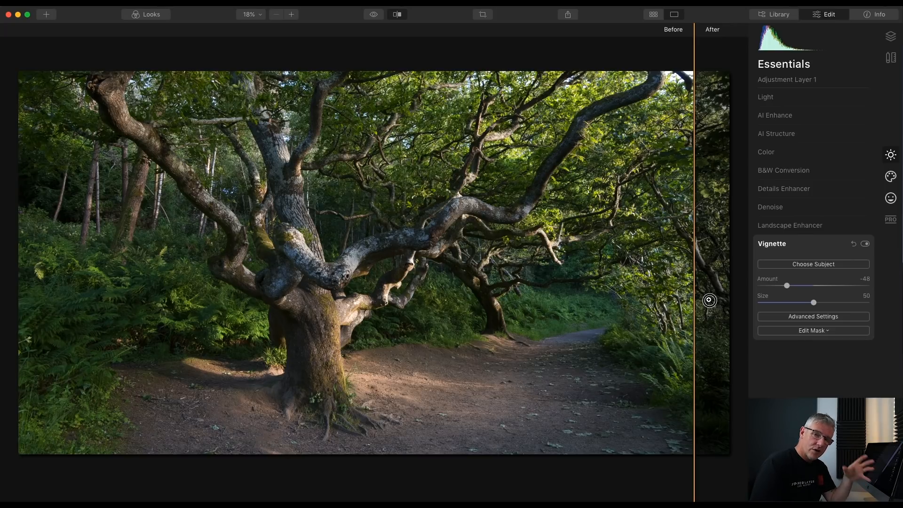
drag(709, 300, 25, 242)
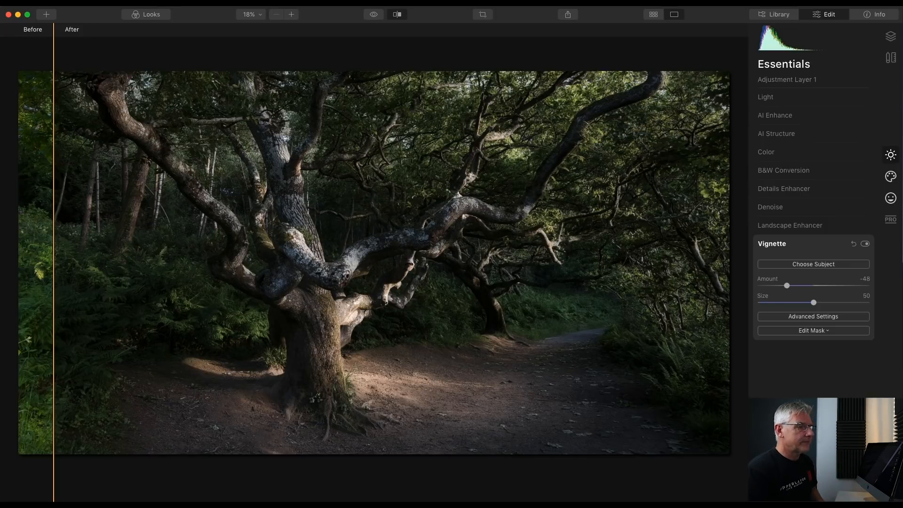
click(397, 14)
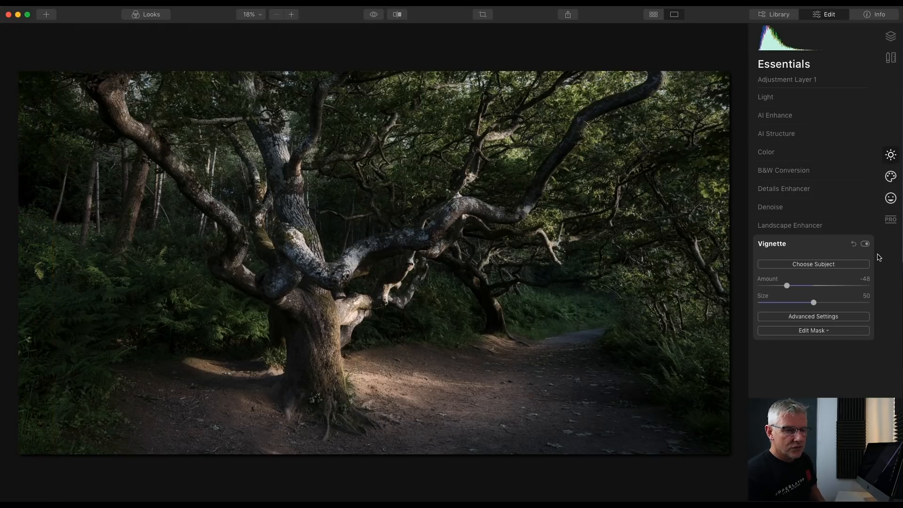
Add a second adjustment layer above Adjustment Layer 1
click(892, 37)
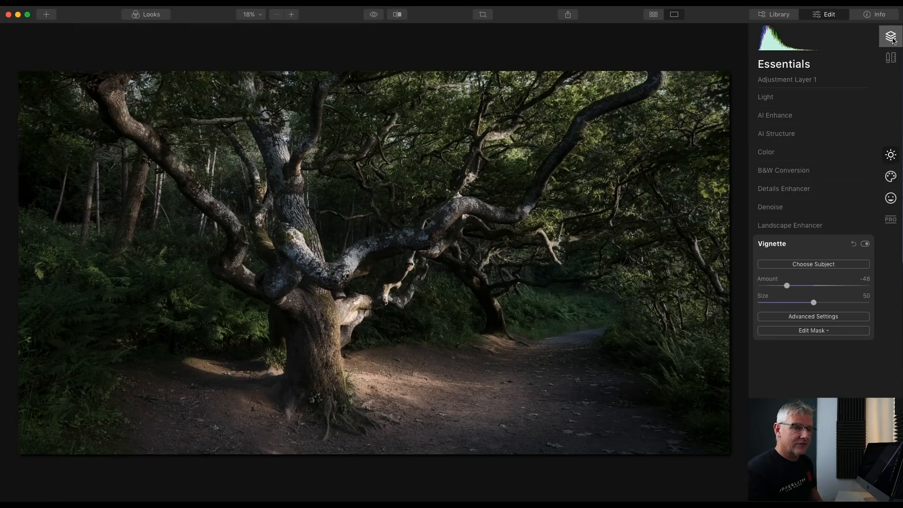
click(865, 65)
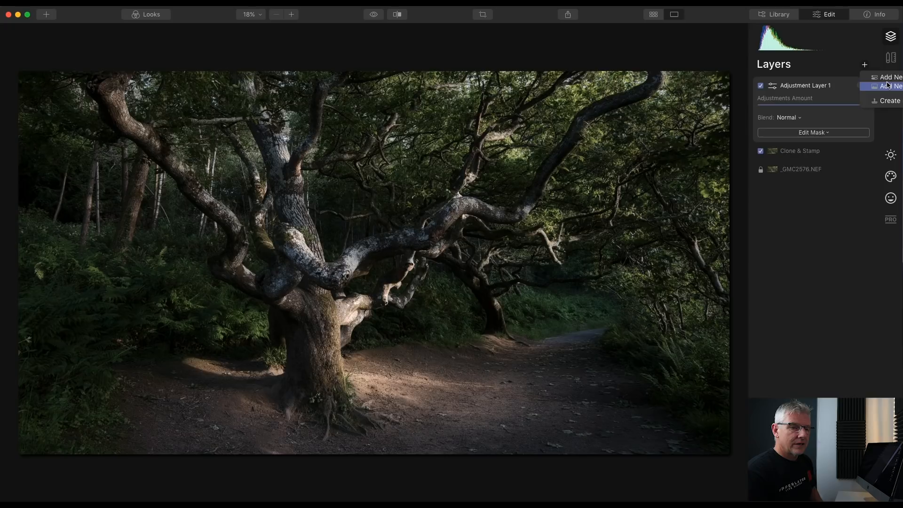
click(885, 77)
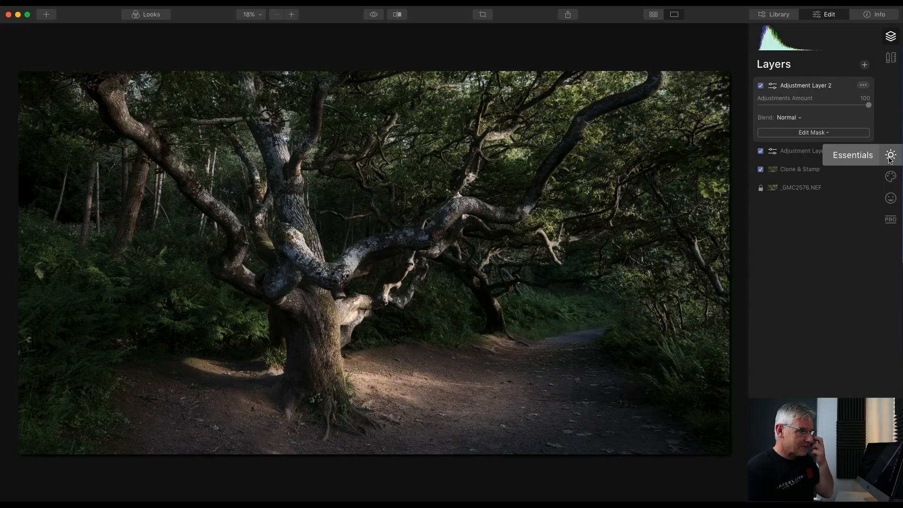
Darken the upper part of the photo with an Adjustable Gradient rotated to -8° and a Top Exposure of -43
click(891, 220)
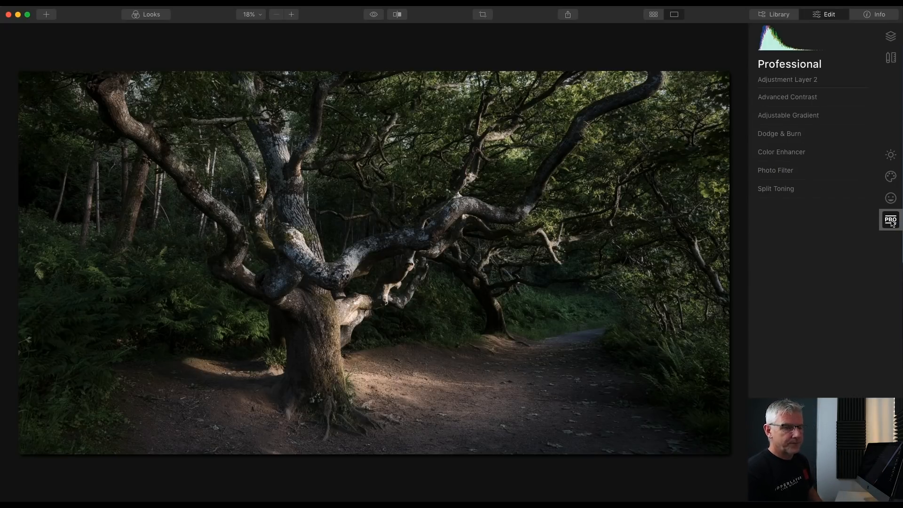
click(802, 116)
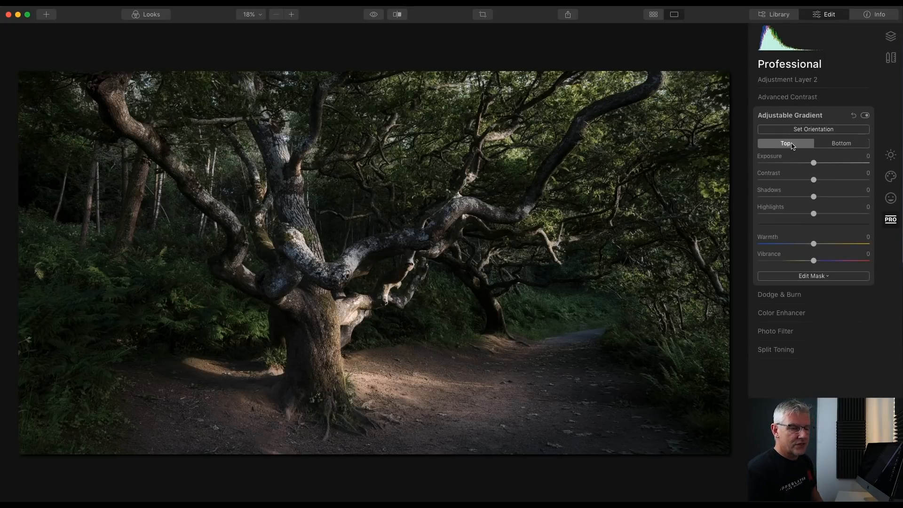
drag(814, 163, 792, 163)
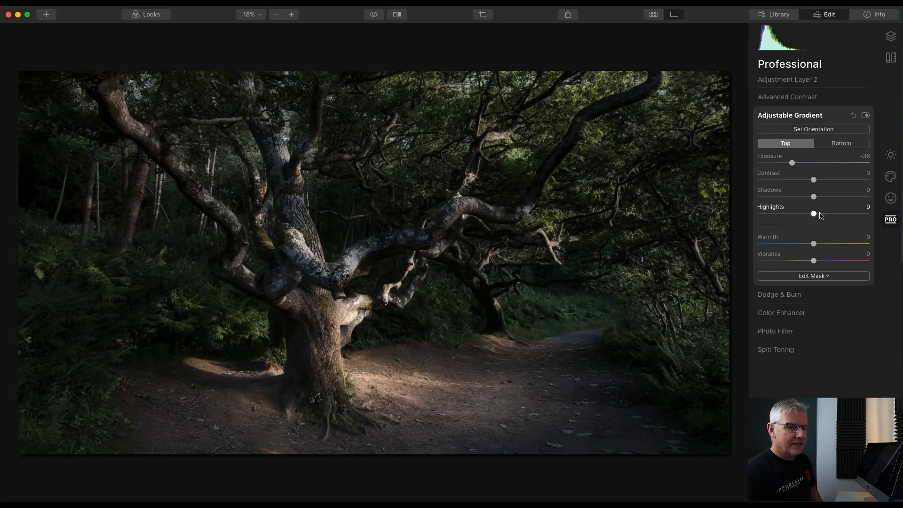
click(813, 129)
drag(373, 263, 400, 188)
drag(640, 189, 640, 222)
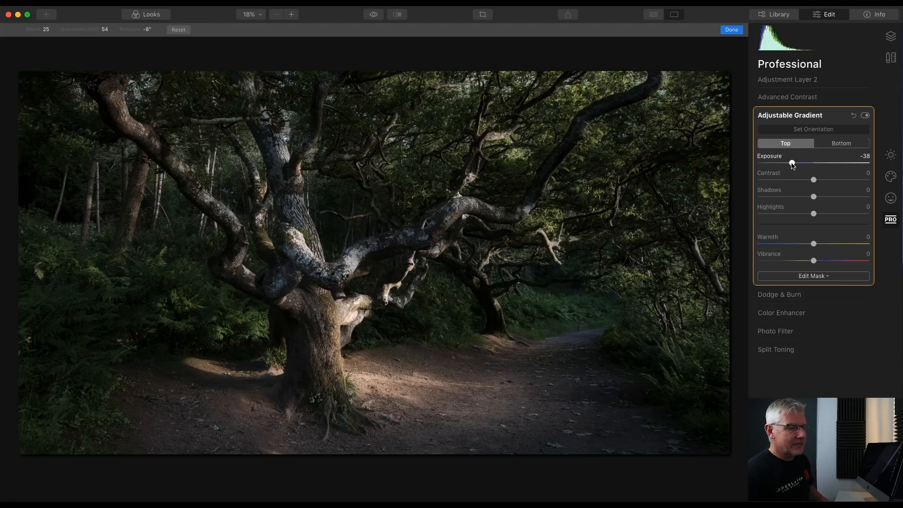
drag(792, 165, 791, 164)
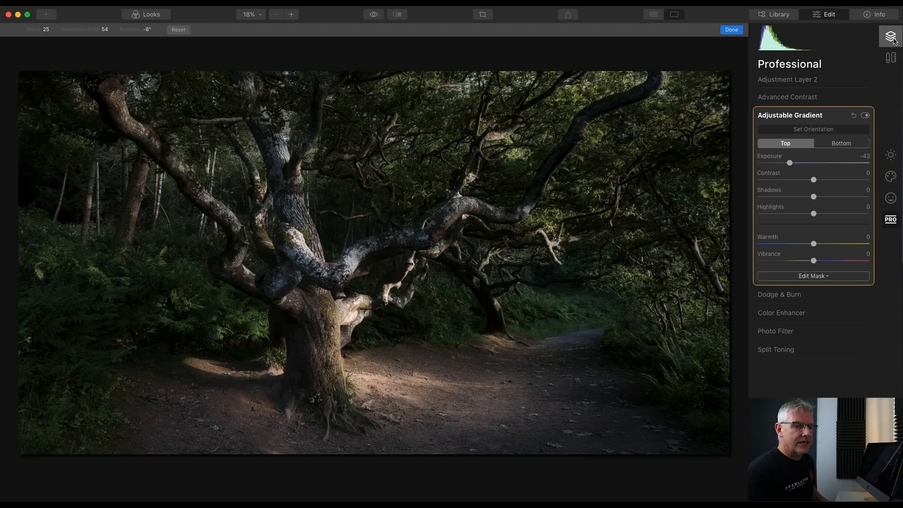
click(815, 118)
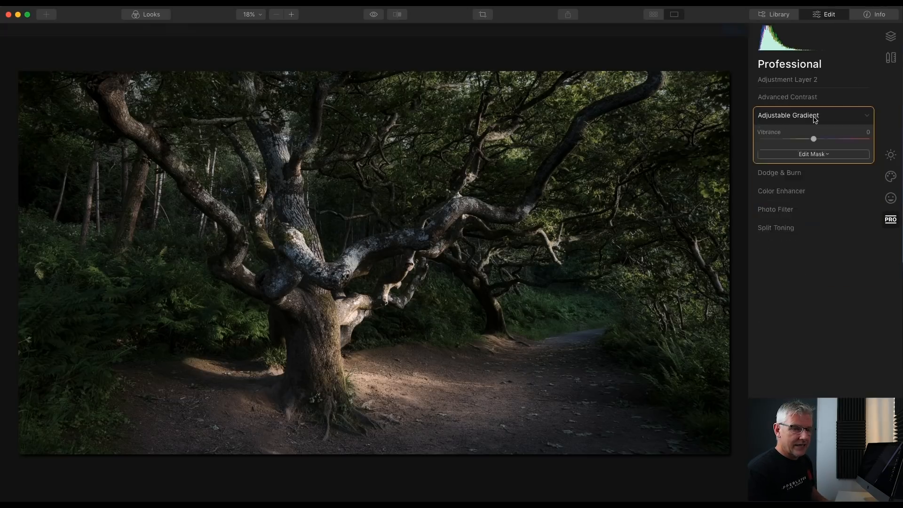
Add a Type 1 Orton Effect to Adjustment Layer 2 with Amount 18
click(892, 199)
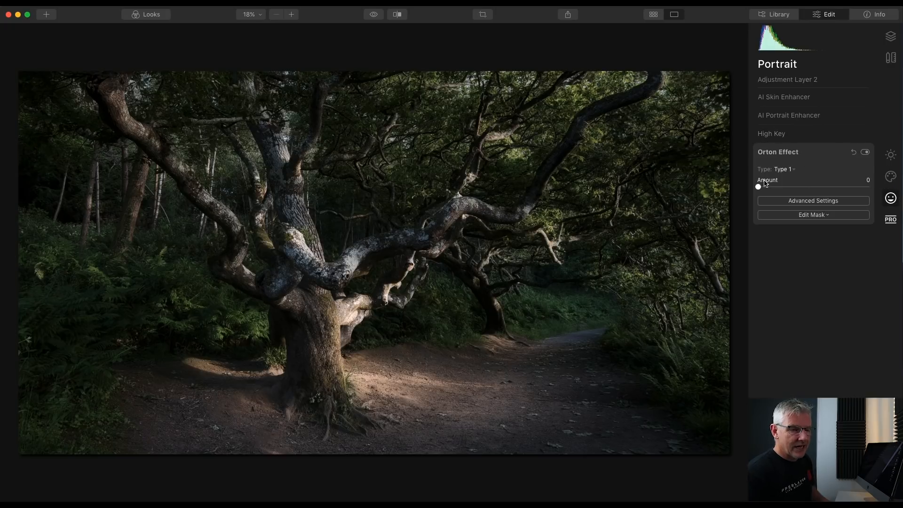
drag(760, 189, 779, 188)
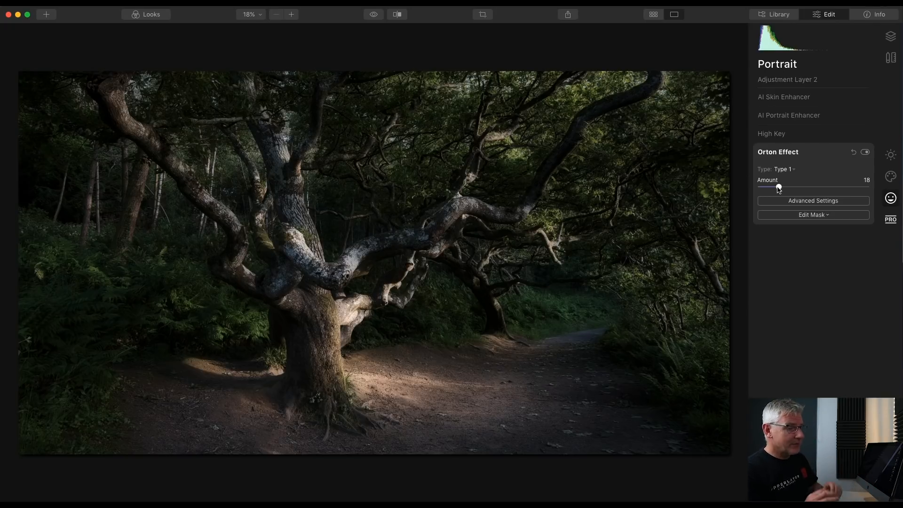
Lighten the tree trunk on Adjustment Layer 2 using Dodge & Burn with a size 40 brush at 10% strength
click(891, 221)
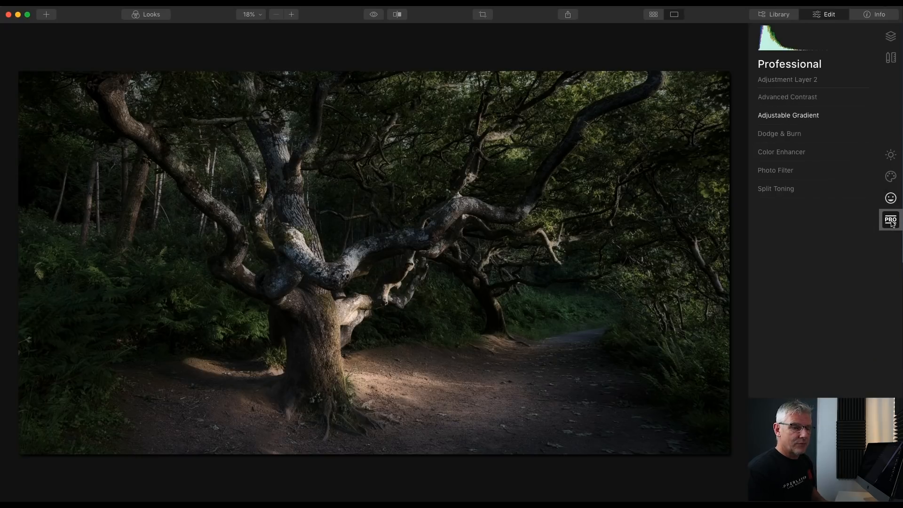
click(791, 135)
click(823, 149)
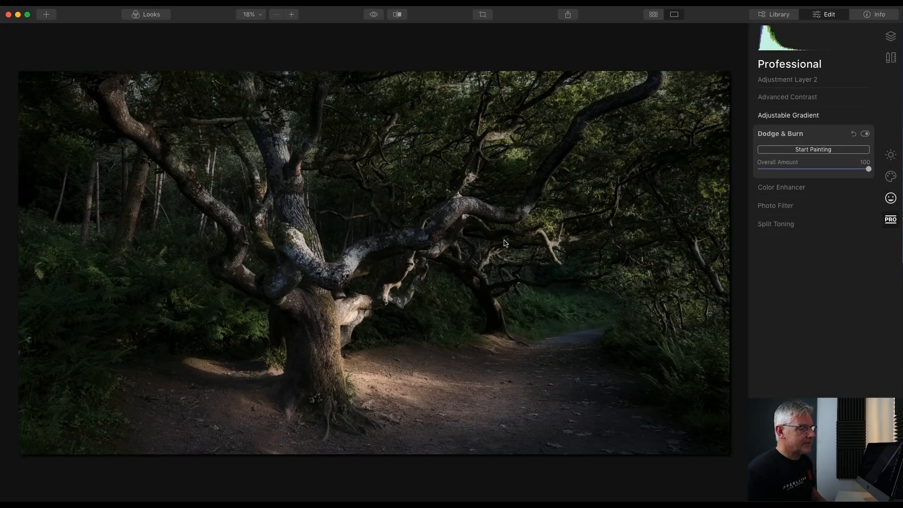
mouse_move(276, 231)
mouse_down()
mouse_move(339, 250)
mouse_move(379, 246)
mouse_move(274, 238)
mouse_up()
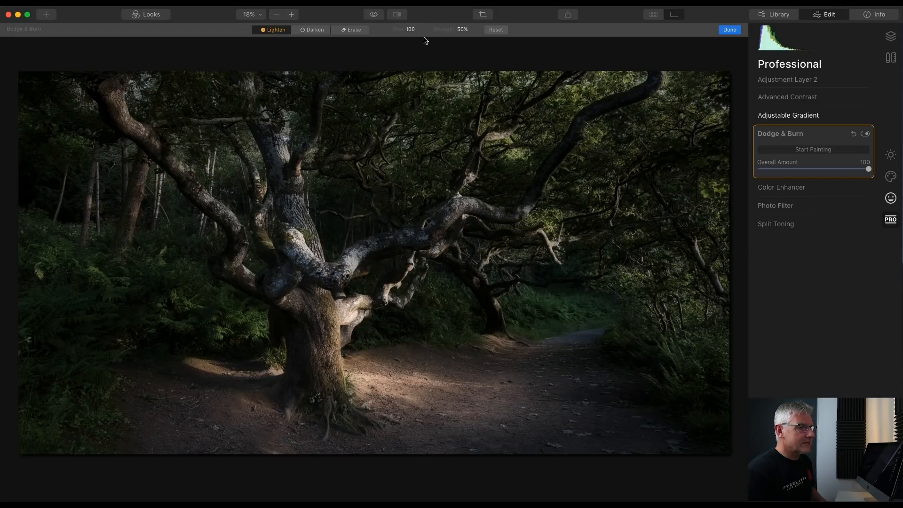
click(467, 29)
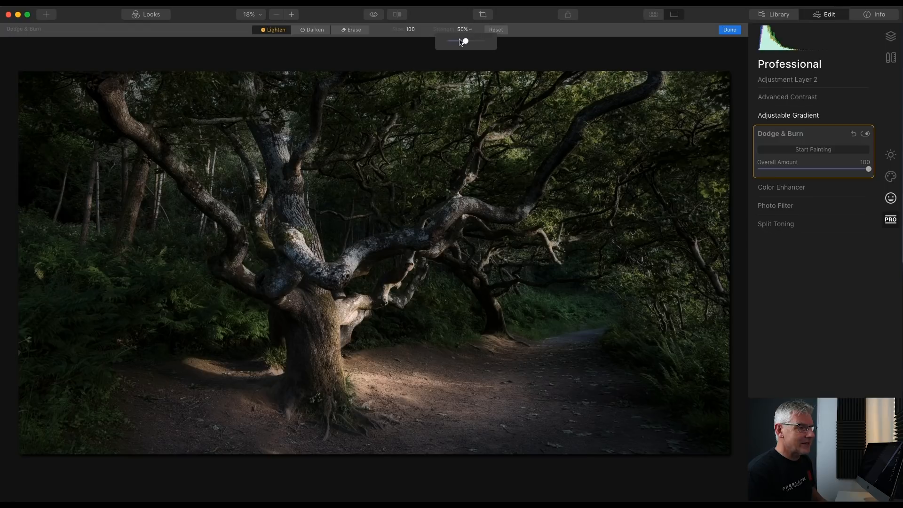
click(450, 43)
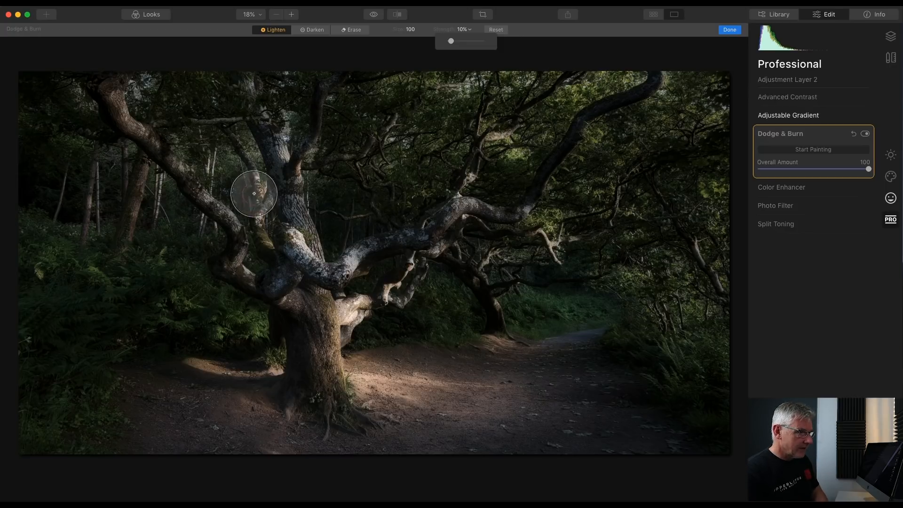
key(bracketleft)
key(bracketleft)
key(bracketleft)
key(bracketleft)
key(bracketleft)
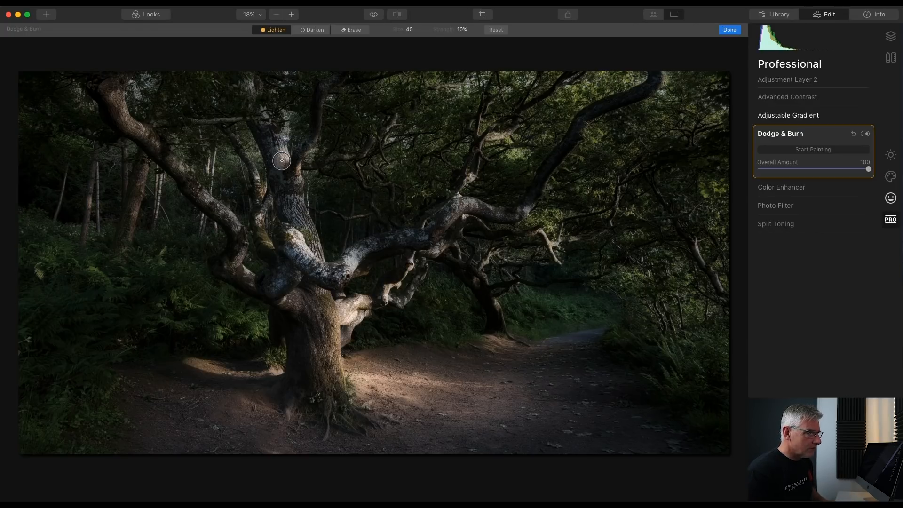
mouse_move(342, 317)
mouse_down()
mouse_move(361, 305)
mouse_move(346, 331)
mouse_up()
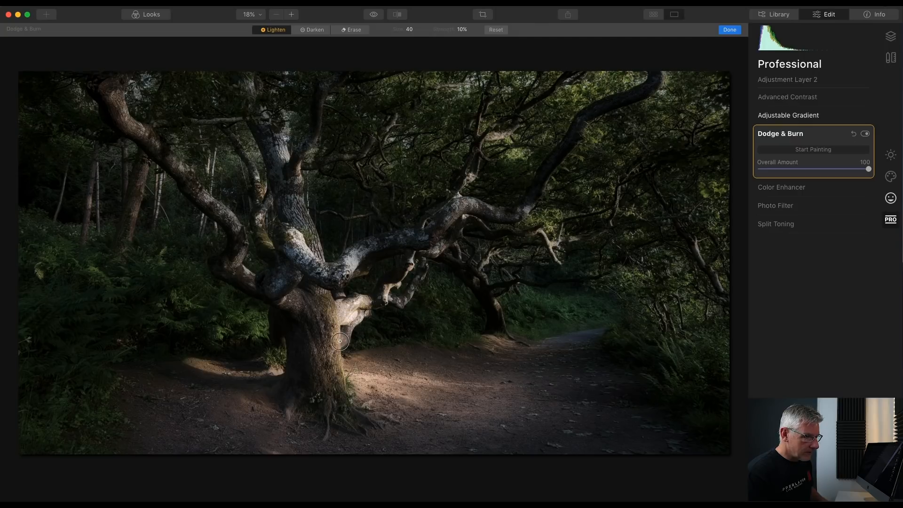
Lighten the sunlit path to the right of the trunk's base with a size 88 brush
key(])
key(])
key(])
key(])
key(])
key(])
key(])
key(])
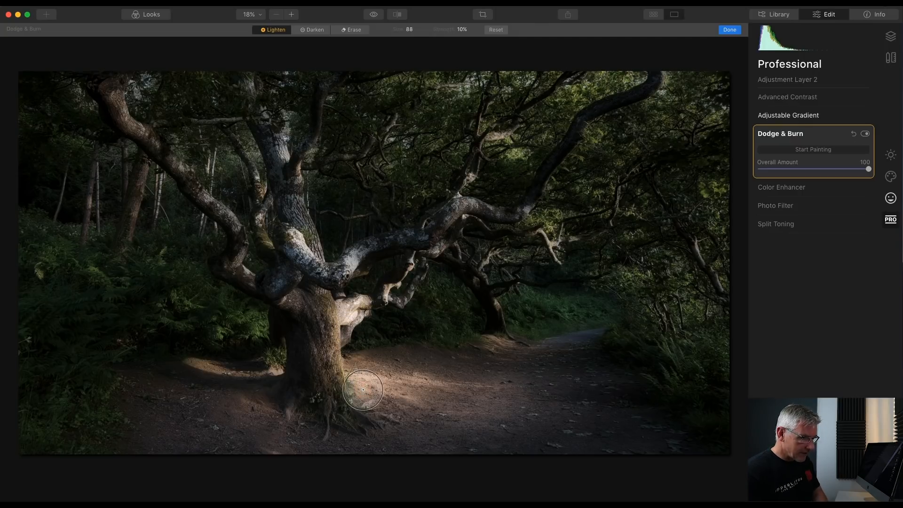
drag(357, 380, 510, 398)
Lighten the bright patch of ground to the left of the trunk's base with a size 52 brush
key([)
key([)
key([)
key([)
key([)
key([)
key([)
key([)
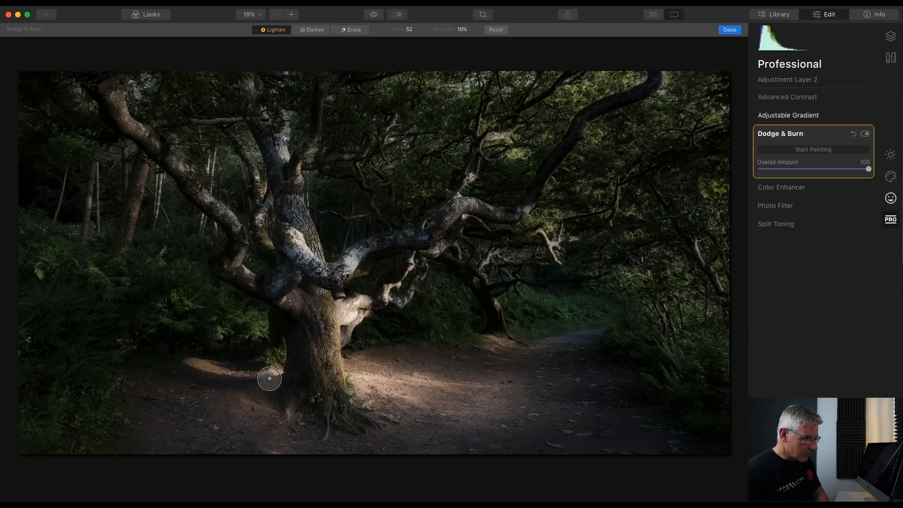
drag(279, 372, 187, 362)
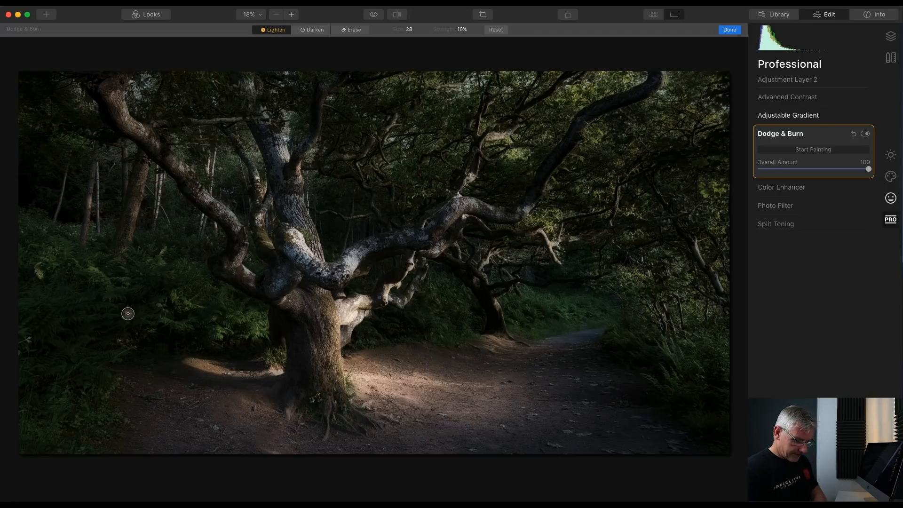
Lighten the ferns left of the trunk with a size 52 brush at 5% strength, and compare the photo without Dodge & Burn
key(])
key(])
key(])
key(])
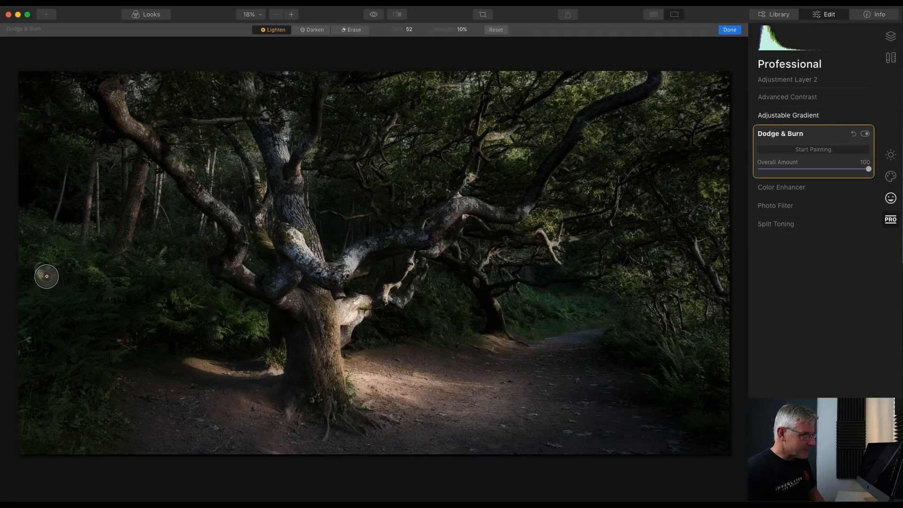
click(468, 30)
drag(465, 41, 465, 41)
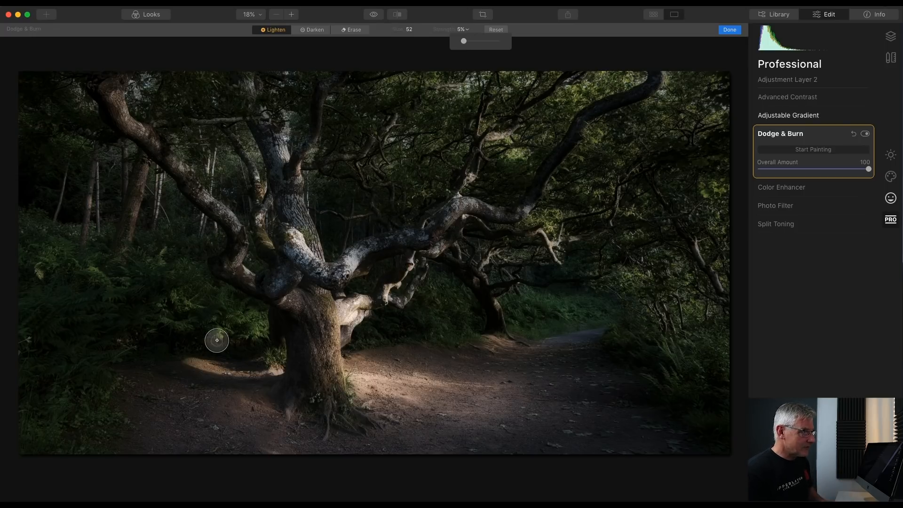
click(256, 322)
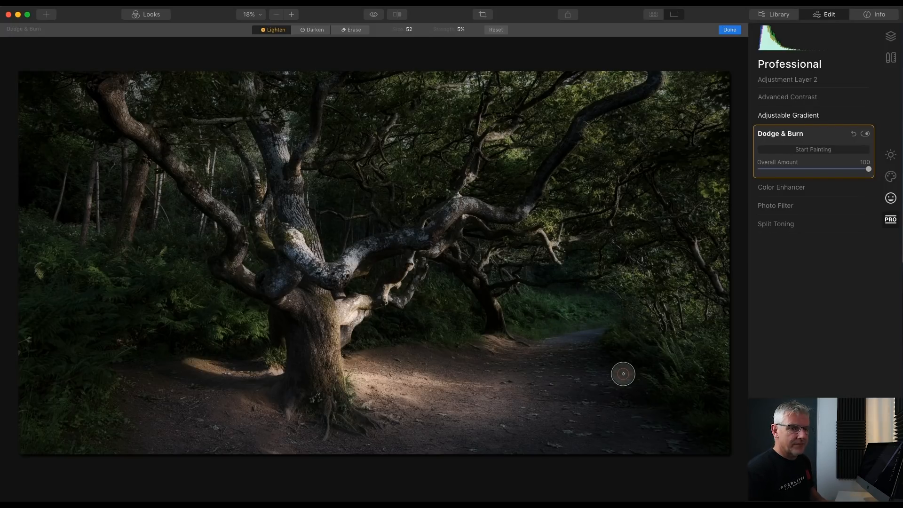
click(865, 135)
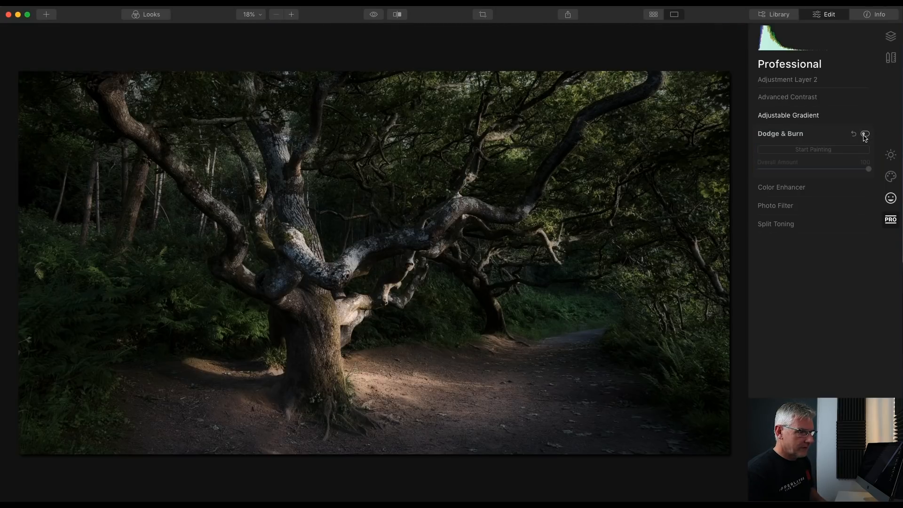
click(864, 135)
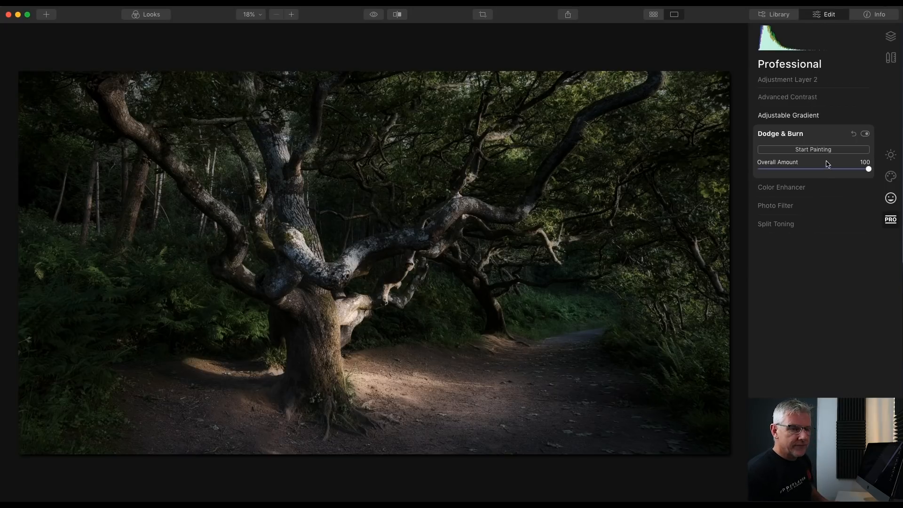
Resume the Dodge & Burn painting and lighten the tree's trunk further with a size 40 brush
click(837, 150)
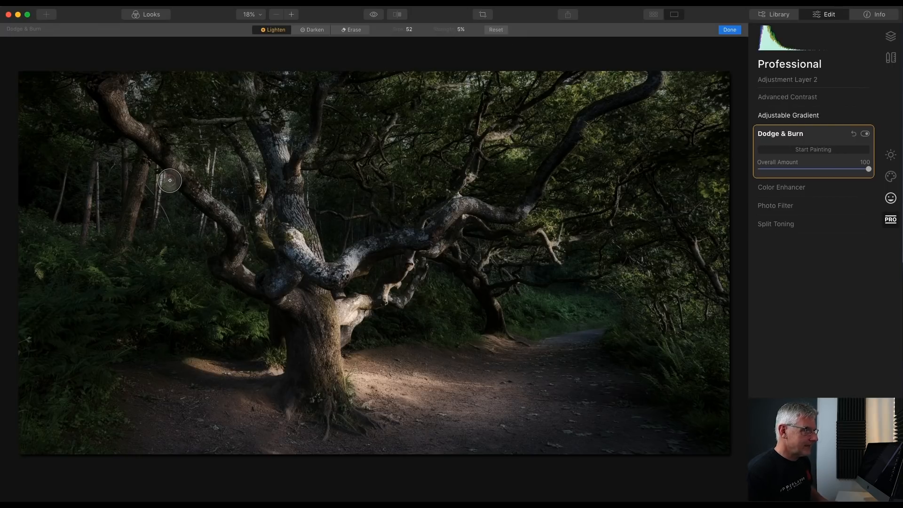
key(bracketleft)
key(bracketleft)
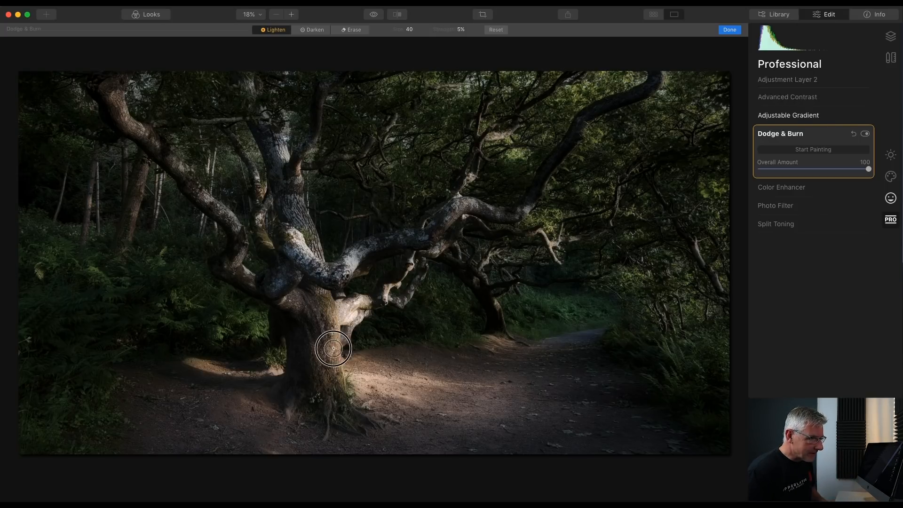
Lighten the thin twisted branches to the right of the trunk with a size 16 brush
key(bracketleft)
key(bracketleft)
key(bracketleft)
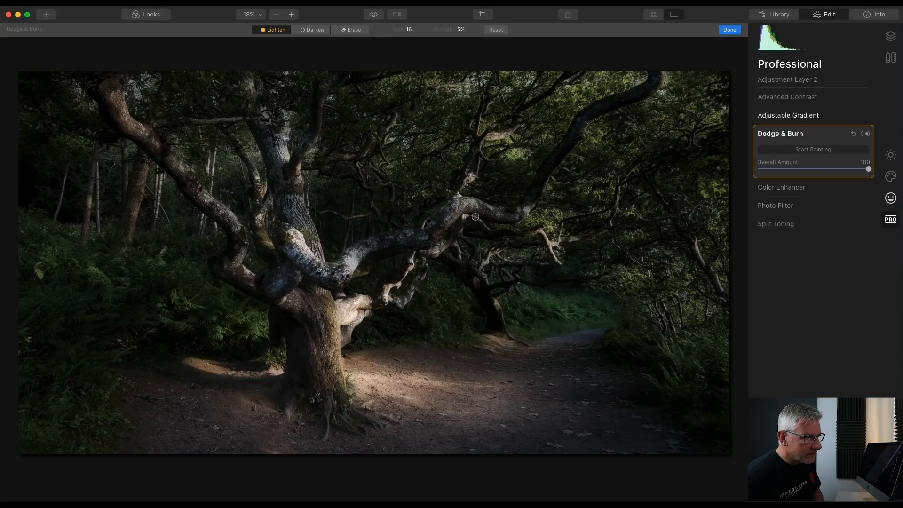
mouse_move(542, 232)
mouse_down()
mouse_move(553, 252)
mouse_move(562, 230)
mouse_up()
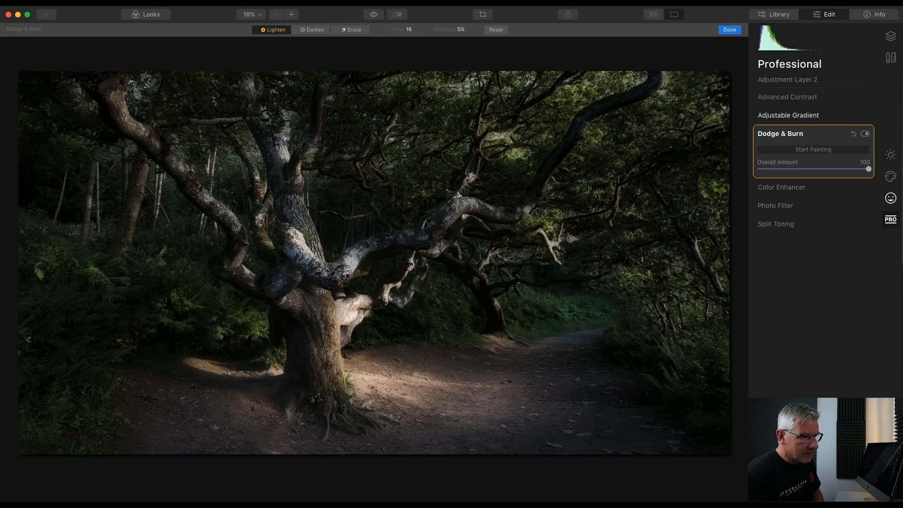
drag(407, 296, 393, 300)
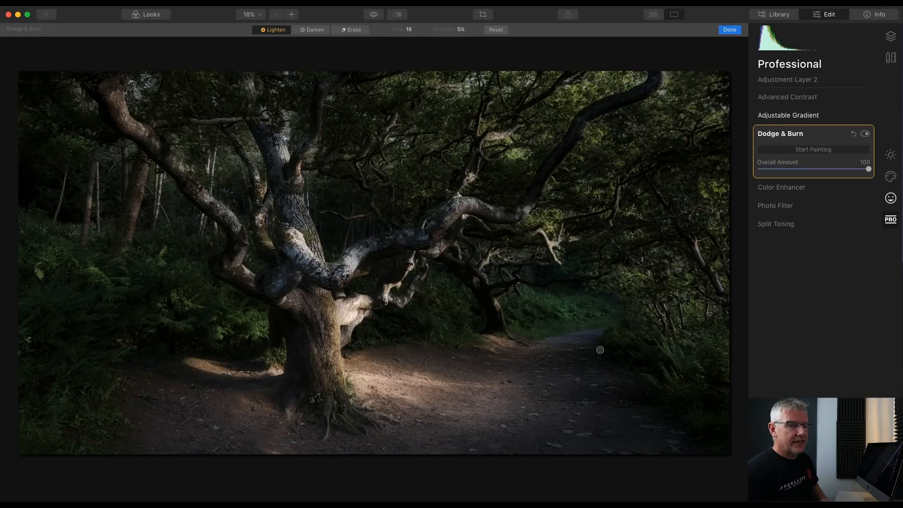
Add a third adjustment layer above Adjustment Layer 2
click(888, 36)
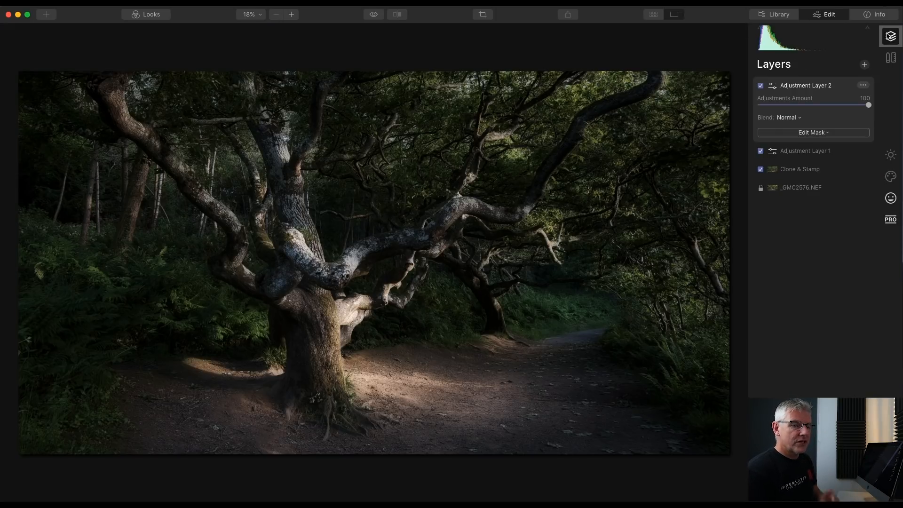
click(864, 65)
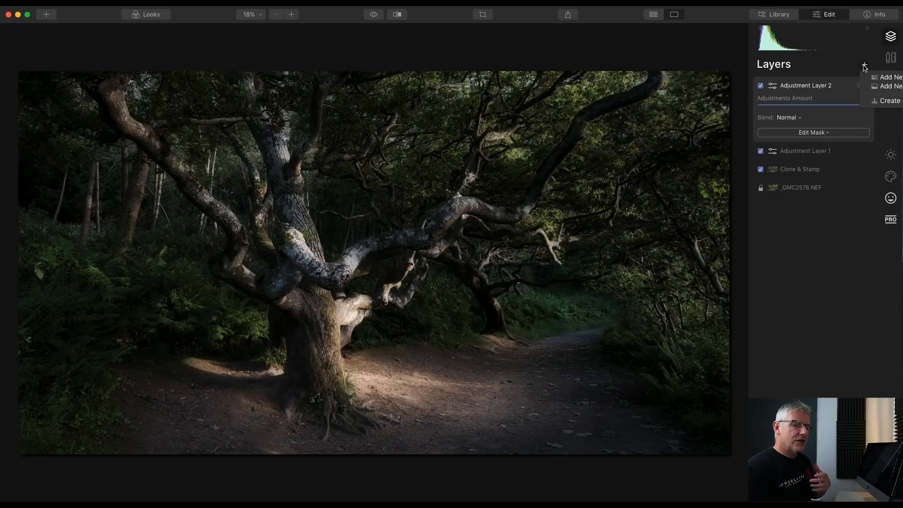
click(881, 78)
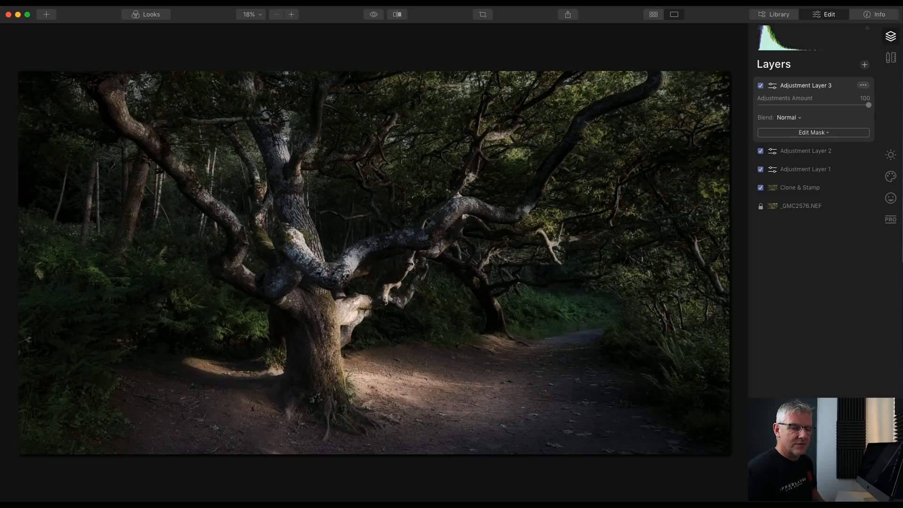
Apply the Mystical effect to Adjustment Layer 3 with Amount 18, and compare the photo with and without it
click(892, 178)
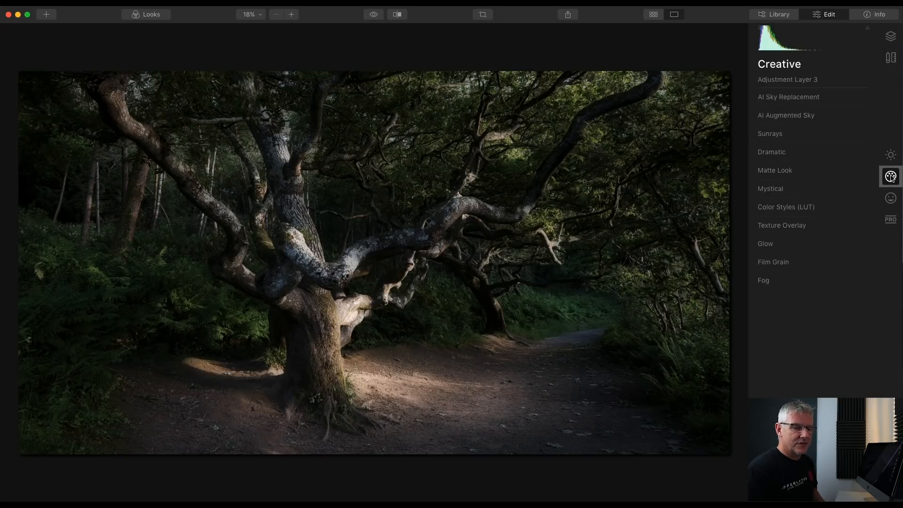
click(772, 190)
drag(759, 212, 791, 216)
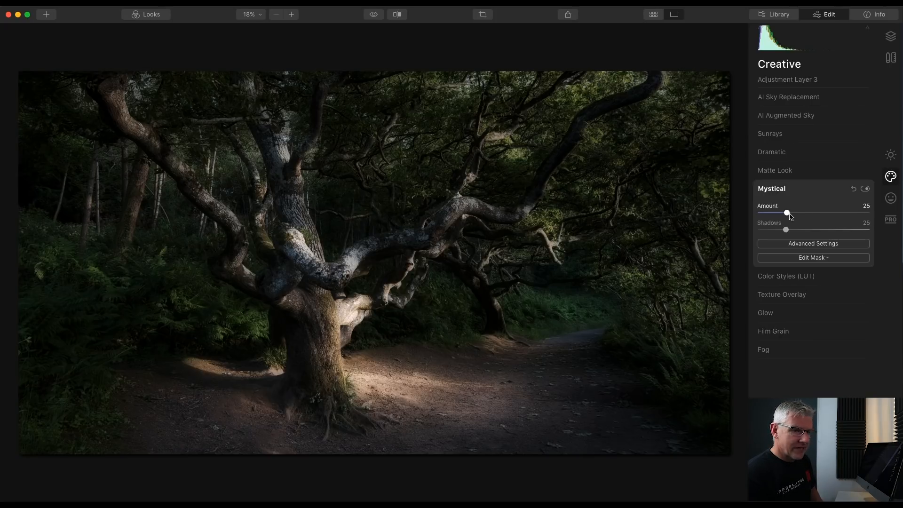
drag(789, 215, 779, 214)
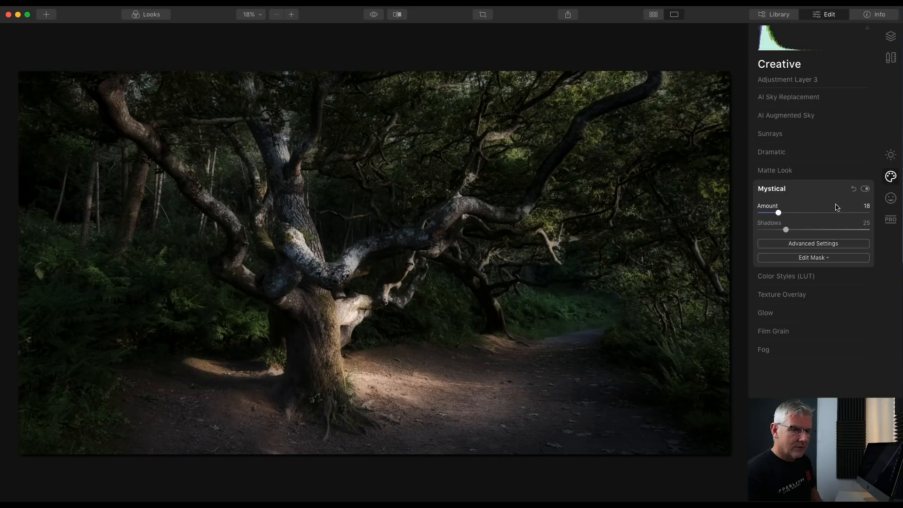
click(865, 190)
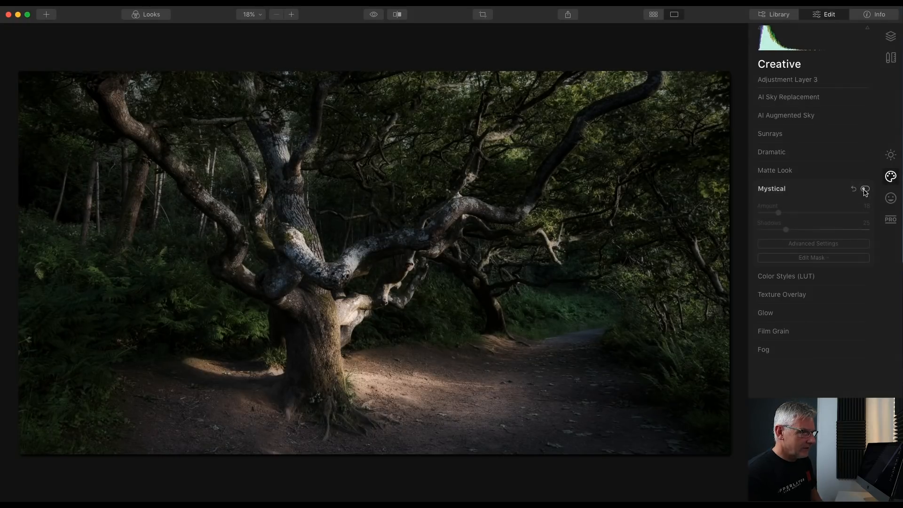
click(865, 190)
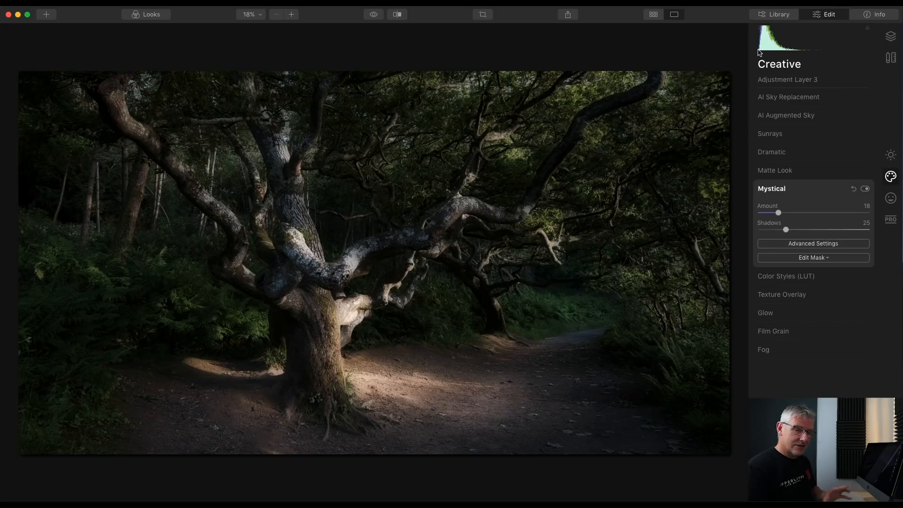
Erase the Mystical effect from the trunk and main branches using a brush mask with size 28 and 28% opacity
click(819, 259)
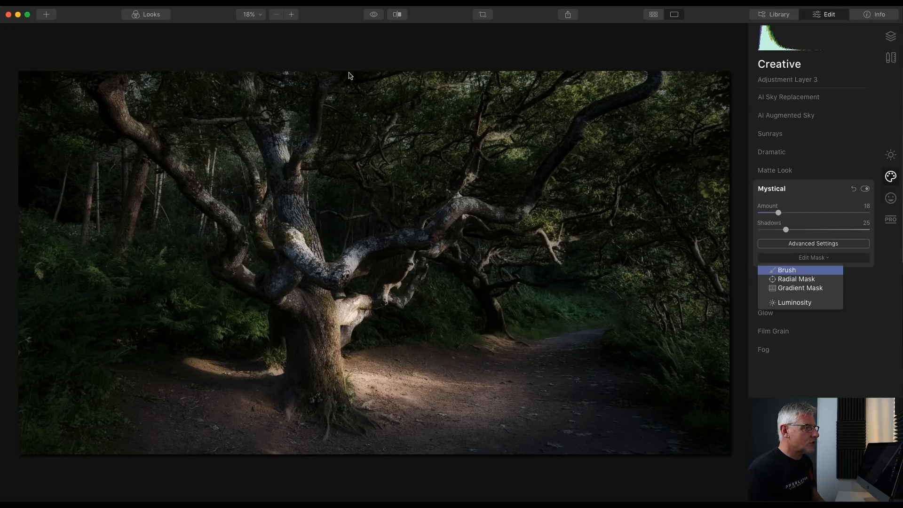
click(801, 270)
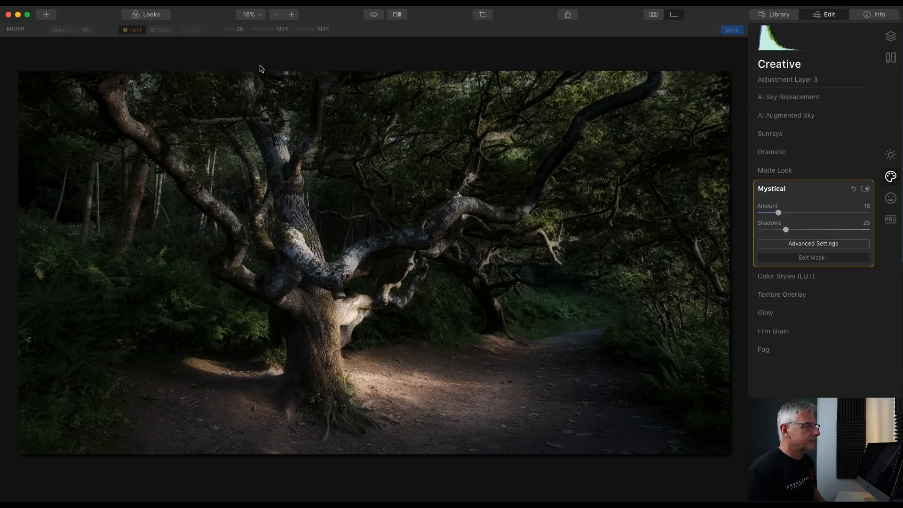
click(162, 29)
click(326, 30)
drag(323, 41, 297, 41)
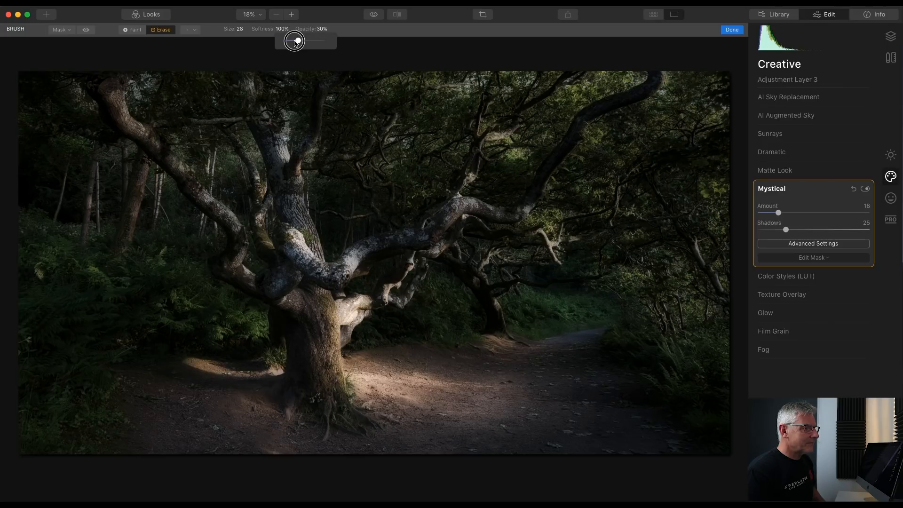
mouse_move(289, 235)
mouse_down()
mouse_move(321, 266)
mouse_move(289, 247)
mouse_move(314, 264)
mouse_move(344, 262)
mouse_move(369, 247)
mouse_move(344, 268)
mouse_move(306, 267)
mouse_move(299, 205)
mouse_up()
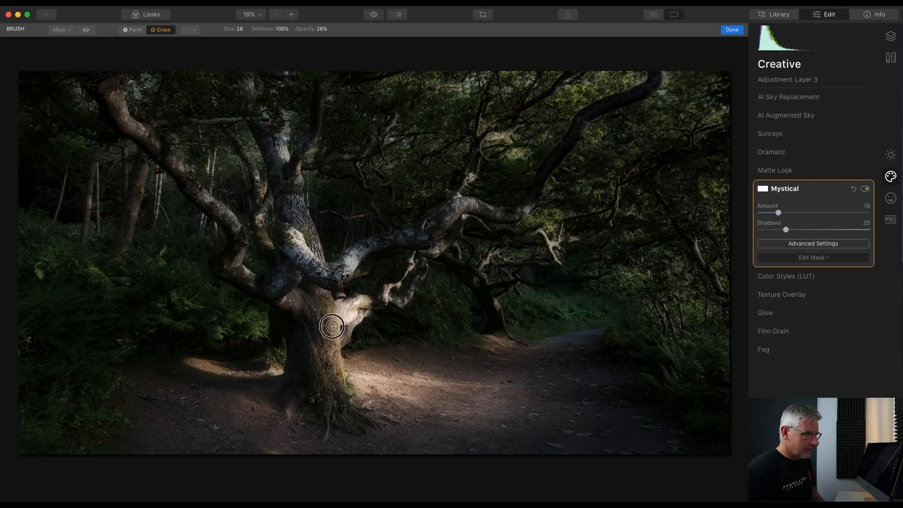
mouse_move(338, 387)
mouse_down()
mouse_move(260, 283)
mouse_move(237, 269)
mouse_move(239, 235)
mouse_move(221, 210)
mouse_move(124, 114)
mouse_move(113, 91)
mouse_up()
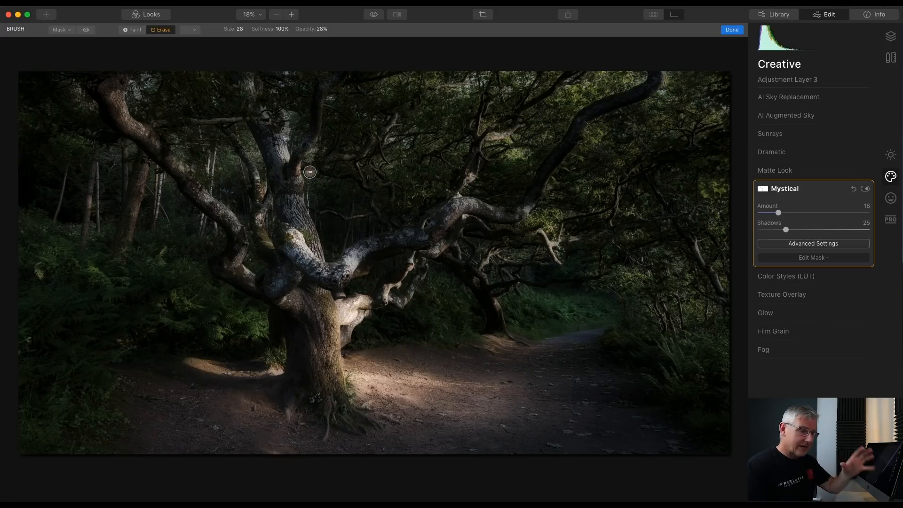
mouse_move(476, 203)
mouse_down()
mouse_move(429, 233)
mouse_move(377, 242)
mouse_up()
mouse_move(476, 210)
mouse_down()
mouse_move(514, 215)
mouse_move(535, 205)
mouse_up()
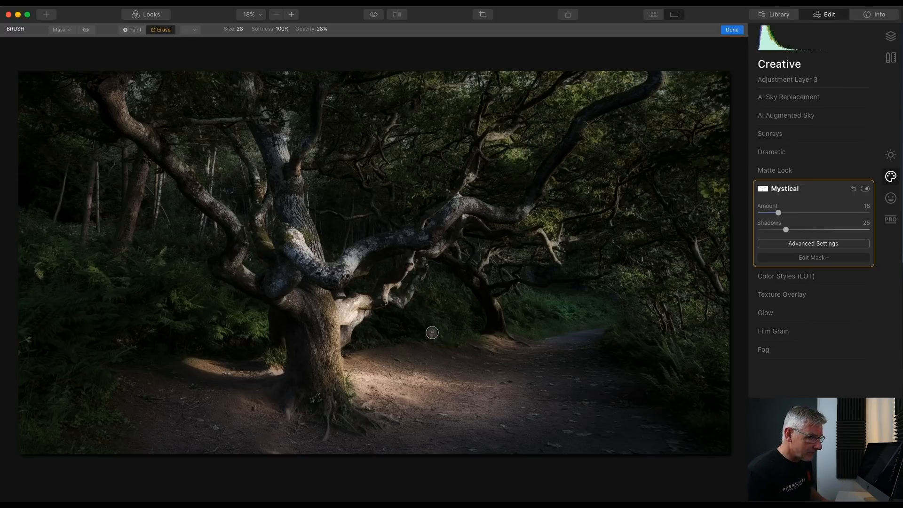
mouse_move(329, 316)
mouse_down()
mouse_move(337, 382)
mouse_move(310, 327)
mouse_move(328, 384)
mouse_move(299, 392)
mouse_up()
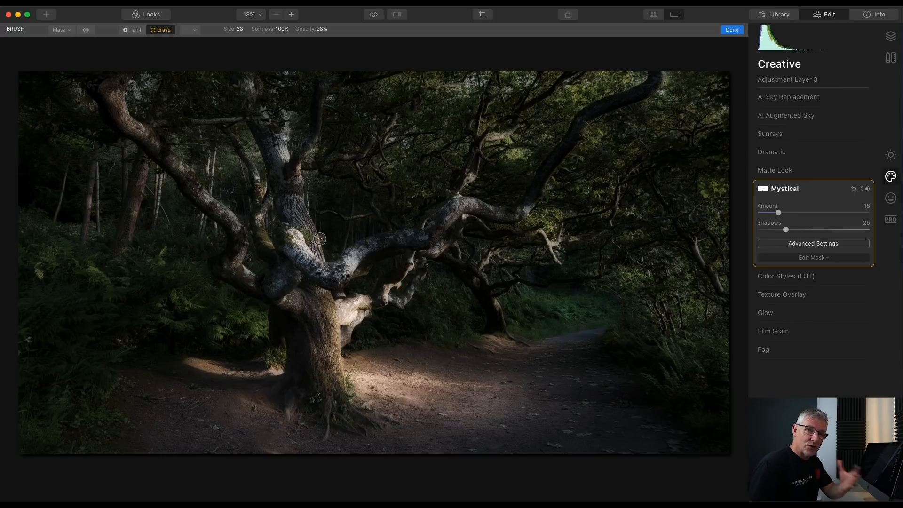
Erase the Mystical effect along the long branch curving up to the photo's upper right corner
mouse_move(517, 217)
mouse_down()
mouse_move(581, 126)
mouse_move(629, 95)
mouse_move(640, 105)
mouse_move(662, 74)
mouse_up()
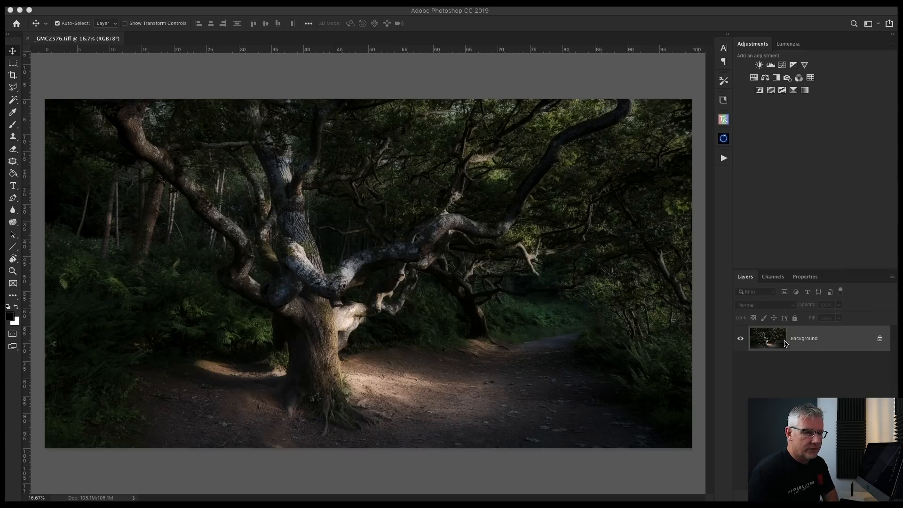
Switch to Photoshop and open the photo's Background layer in the Camera Raw filter
click(758, 333)
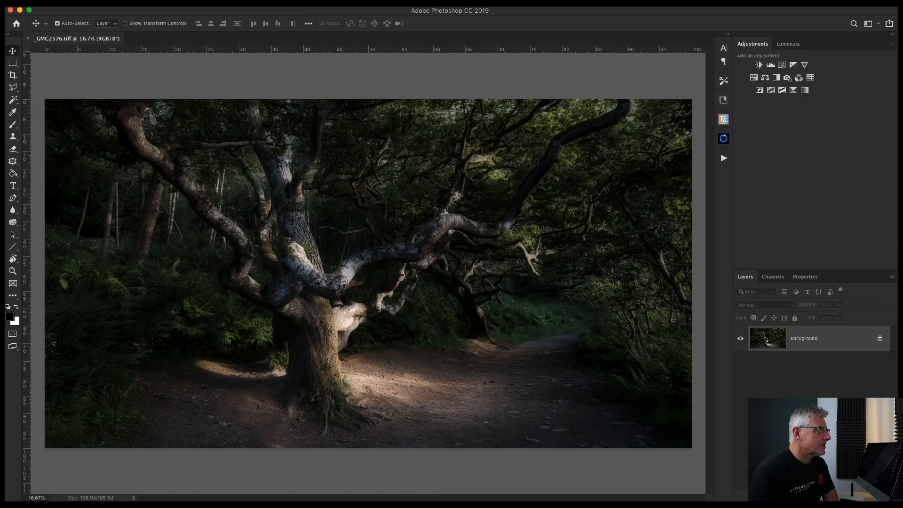
click(223, 2)
click(238, 50)
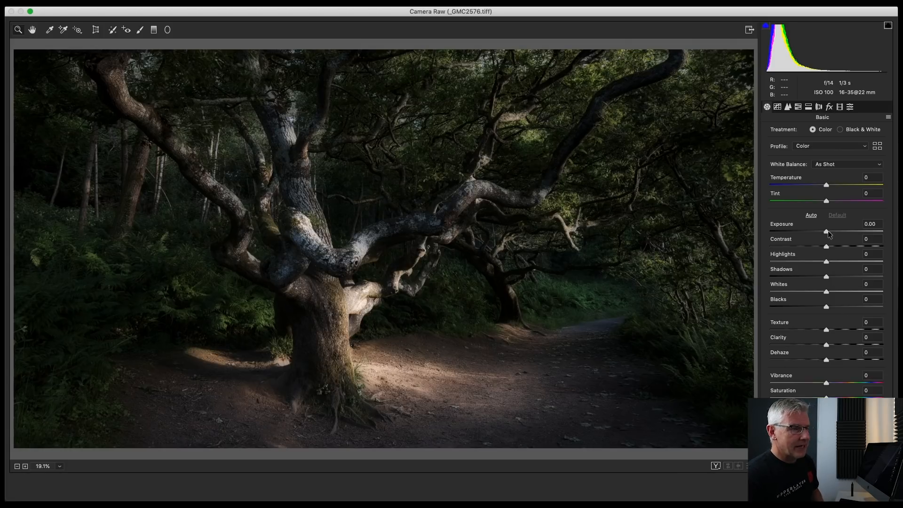
Set Exposure to +0.15, Contrast +6, Highlights +3, Shadows -9, Texture +4, Clarity +3 and Dehaze +7 for the whole photo
drag(828, 234, 829, 264)
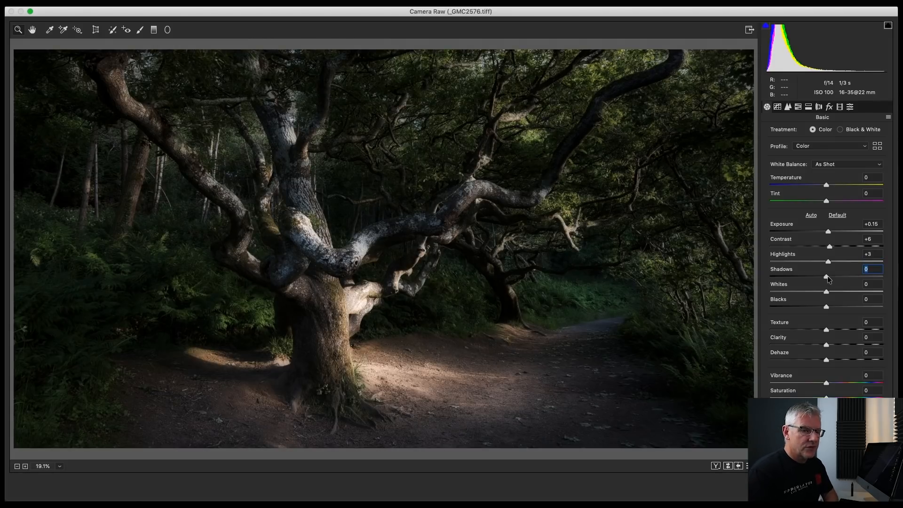
drag(824, 278, 822, 278)
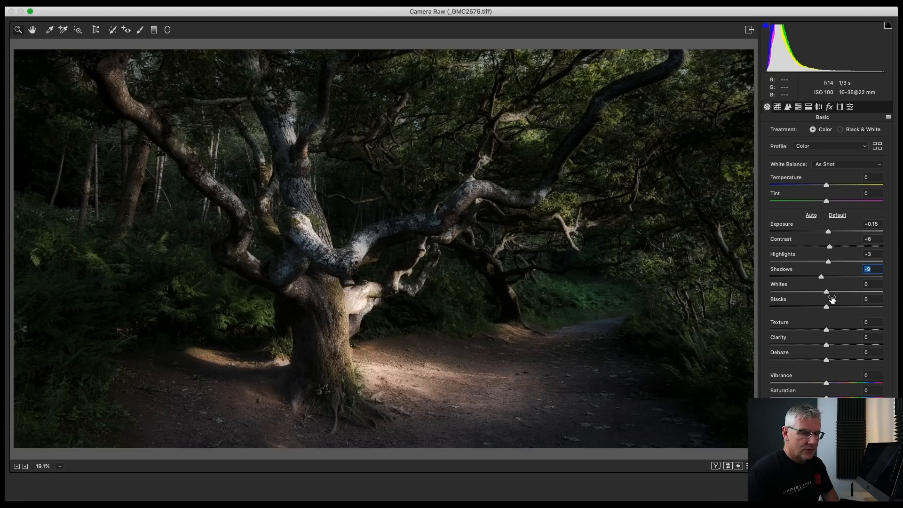
drag(828, 330, 831, 363)
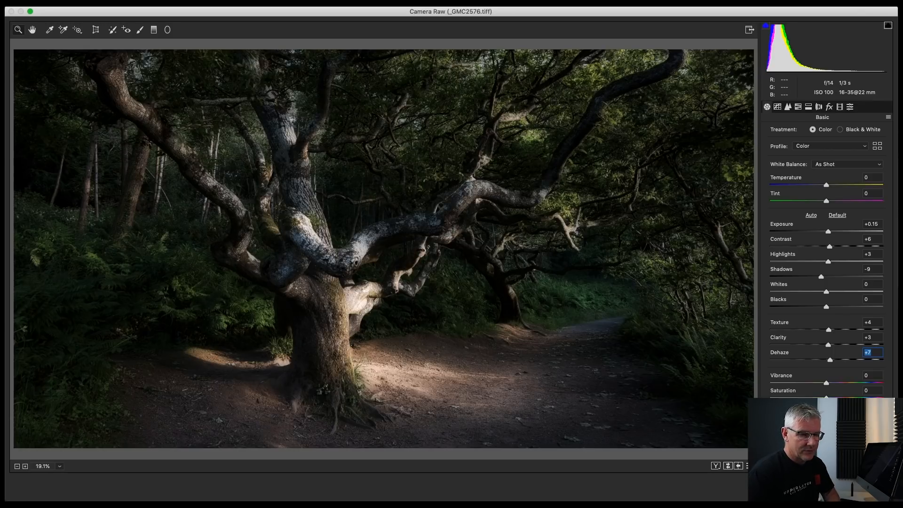
Place a tilted radial filter over the sunlit patch of path, reset its local corrections, and set its Exposure to +0.10
click(167, 30)
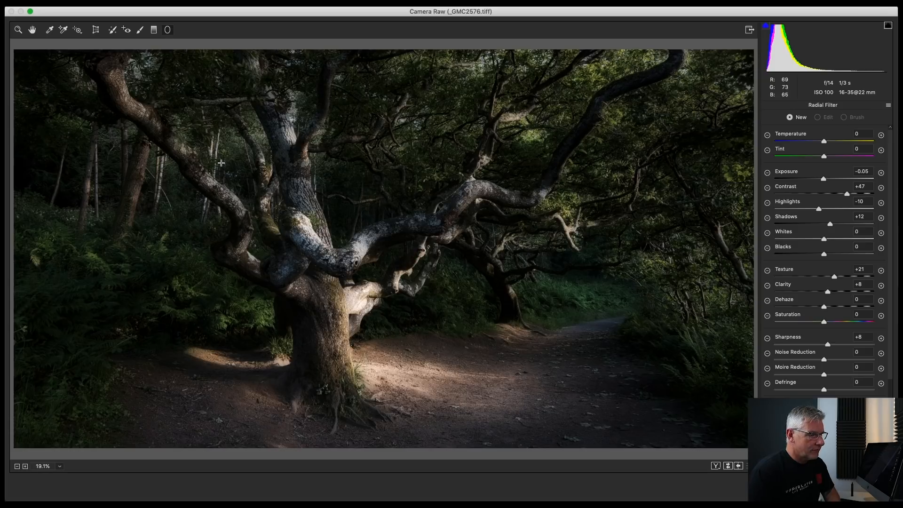
drag(361, 369, 450, 409)
drag(356, 368, 429, 378)
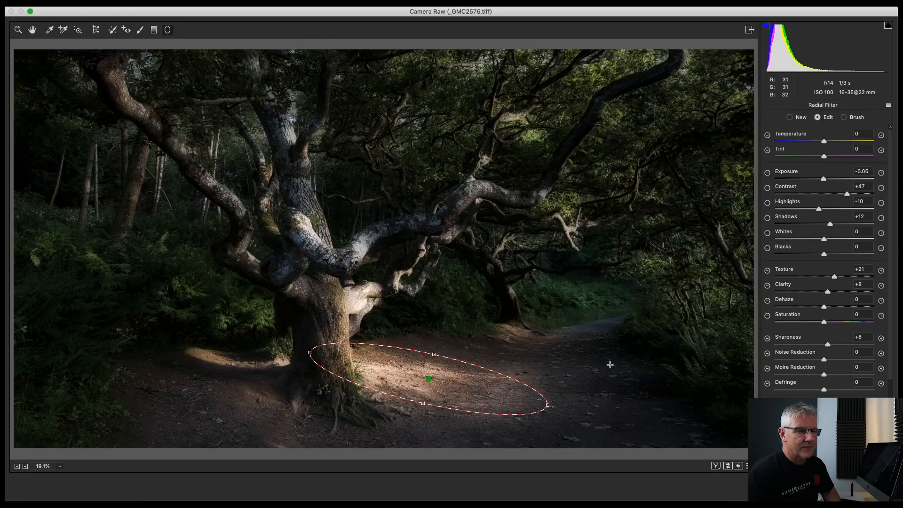
click(888, 106)
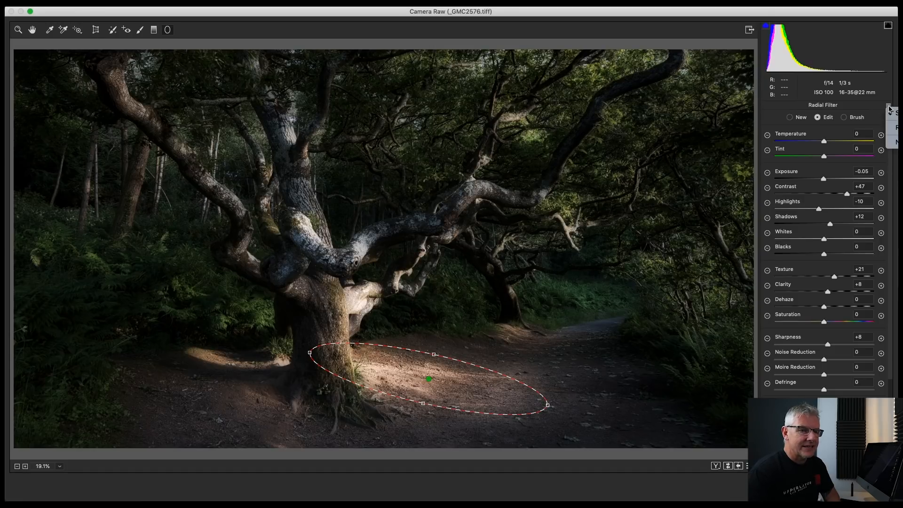
click(890, 128)
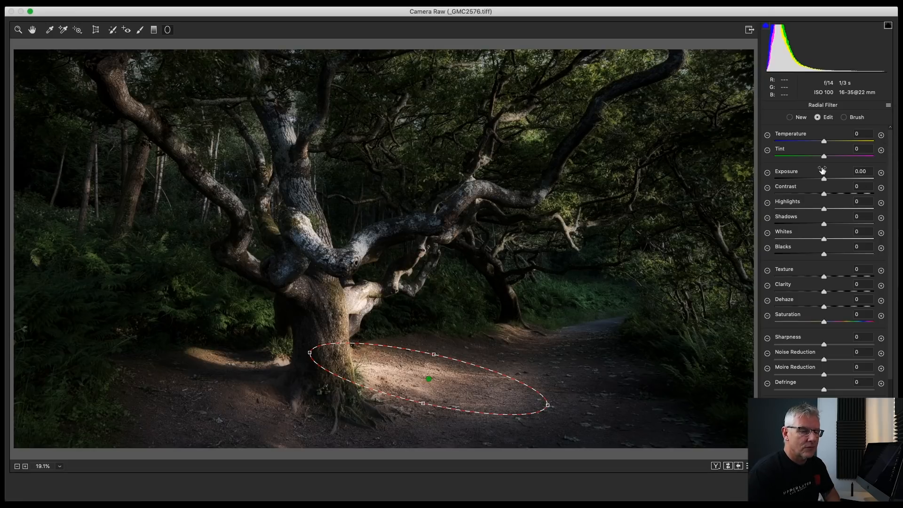
drag(825, 179, 827, 180)
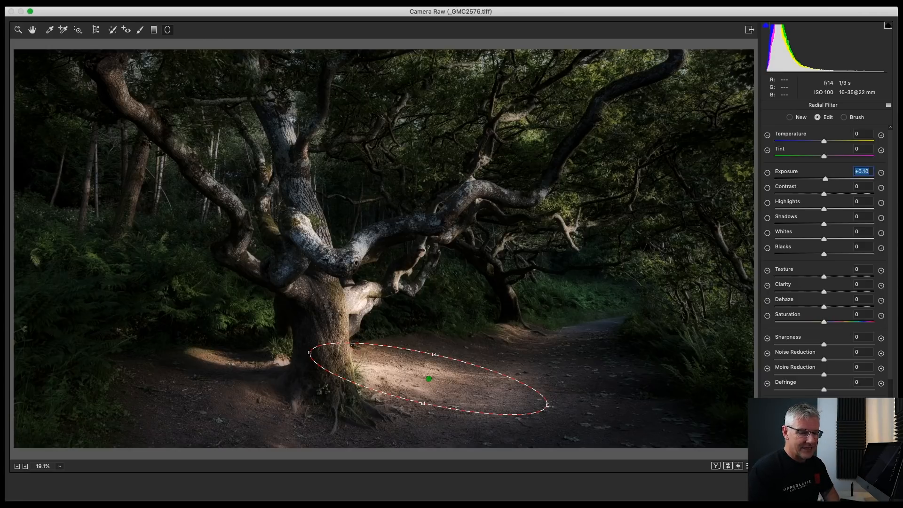
Erase the path filter's mask from the trunk with a size 5, flow 39 brush, and set its Exposure to +0.15
key(y)
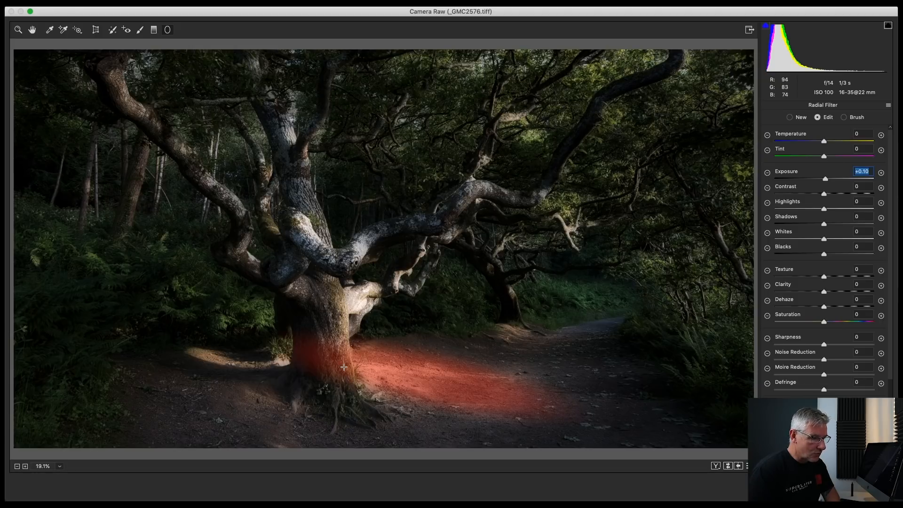
click(844, 118)
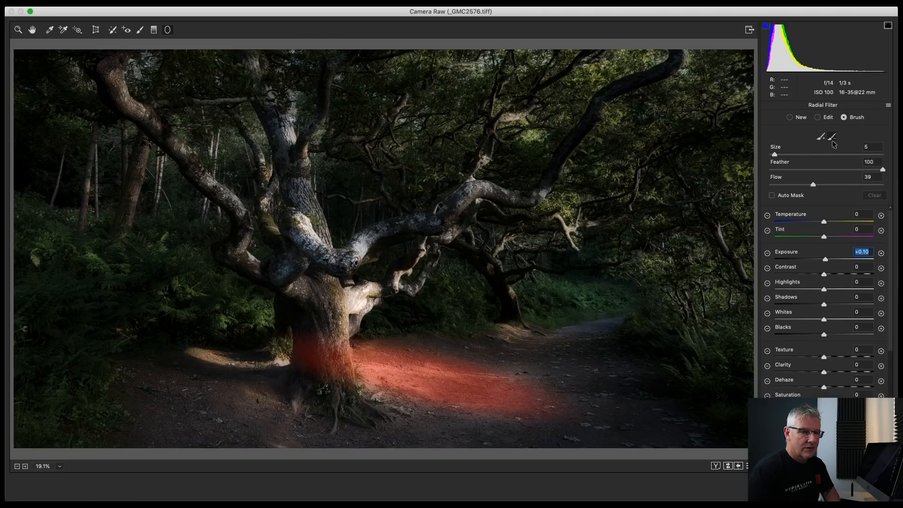
mouse_move(329, 341)
mouse_down()
mouse_move(315, 375)
mouse_move(311, 335)
mouse_move(324, 377)
mouse_move(328, 348)
mouse_move(333, 378)
mouse_move(333, 342)
mouse_move(339, 383)
mouse_move(330, 321)
mouse_move(337, 393)
mouse_move(326, 314)
mouse_up()
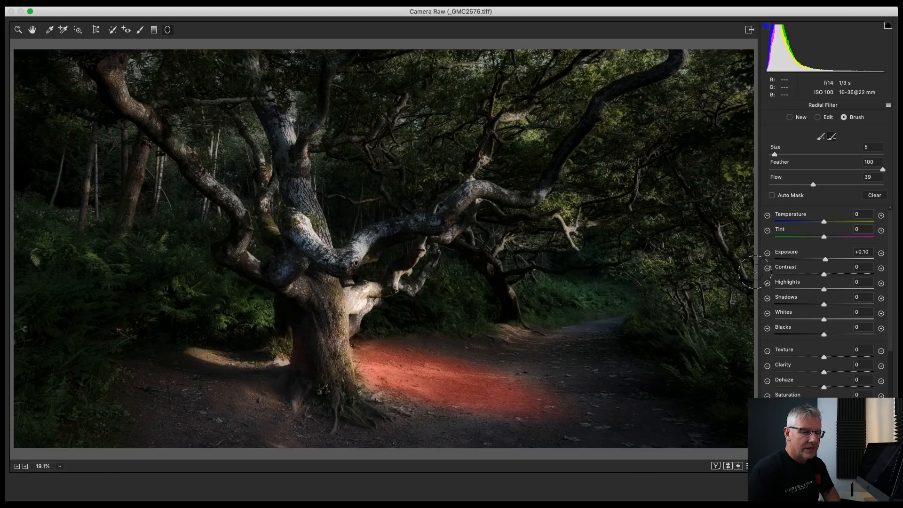
key(y)
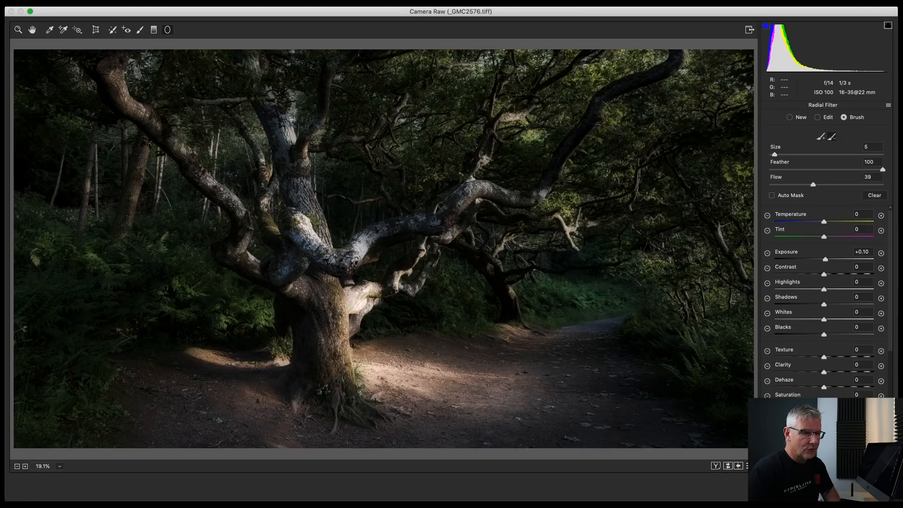
click(818, 118)
mouse_move(826, 181)
mouse_down()
mouse_move(837, 182)
mouse_move(808, 182)
mouse_move(827, 181)
mouse_up()
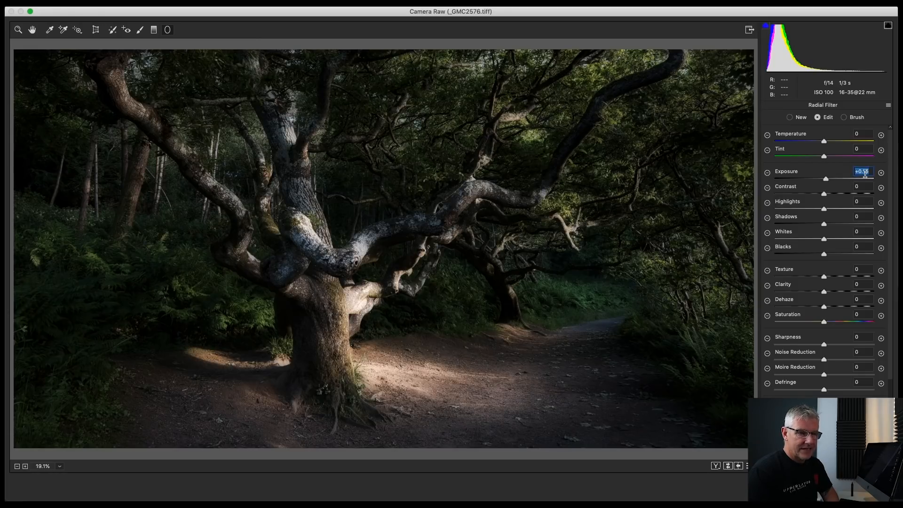
key(Return)
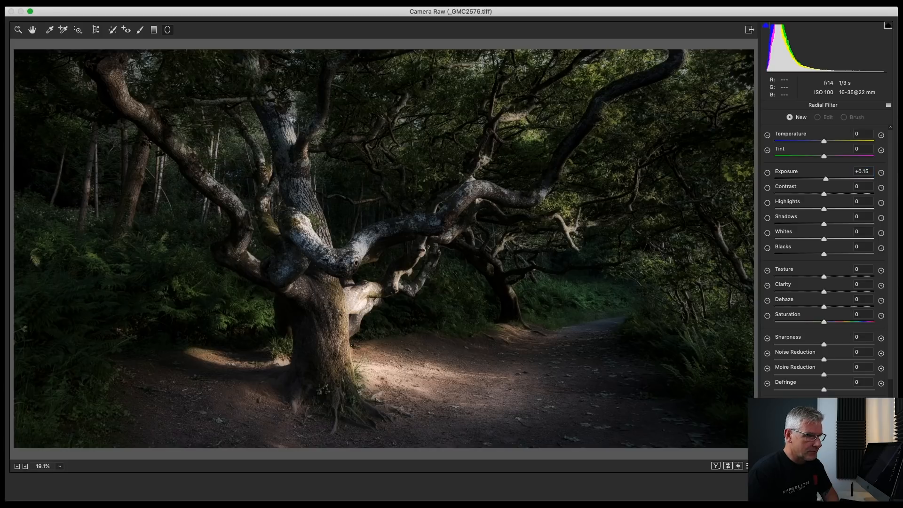
Add a radial filter over the pale stub beside the trunk, erase its mask from the trunk, and set Exposure to +0.10
mouse_move(350, 301)
mouse_down()
mouse_move(362, 298)
mouse_move(366, 312)
mouse_move(380, 314)
mouse_move(363, 298)
mouse_up()
key(y)
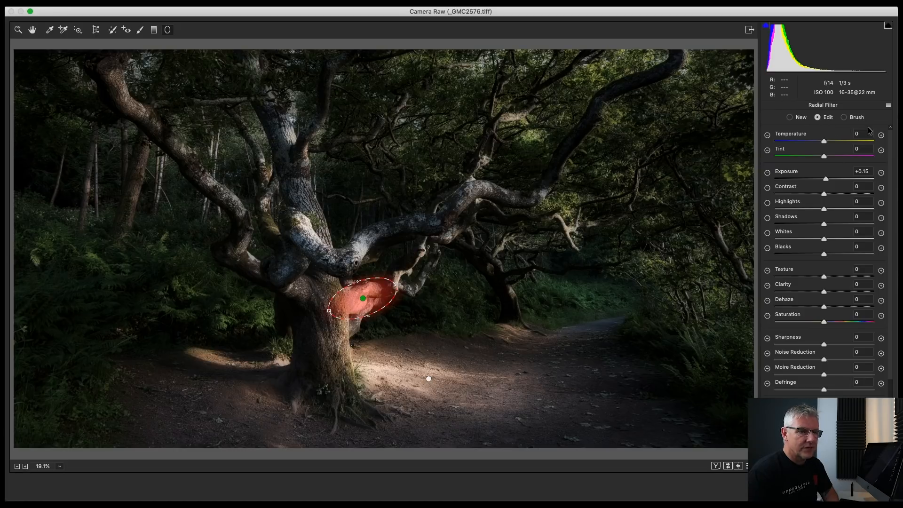
click(844, 117)
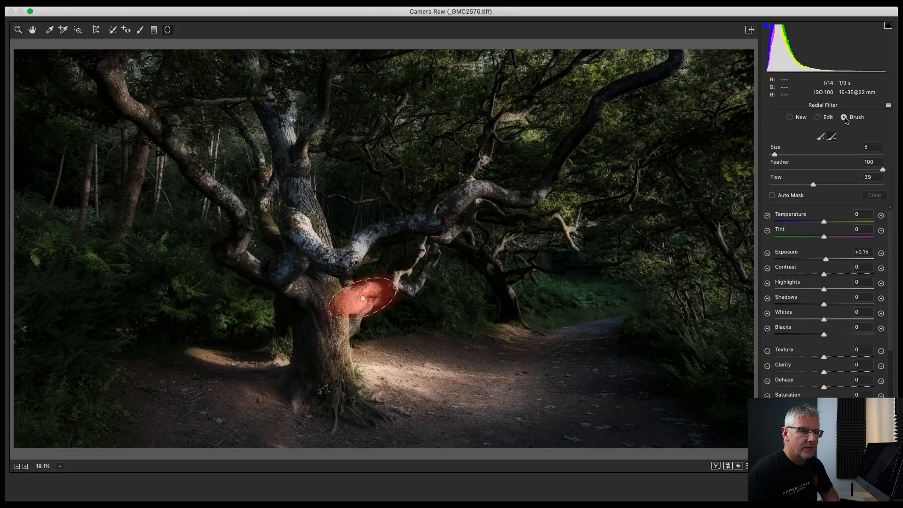
drag(331, 294, 333, 316)
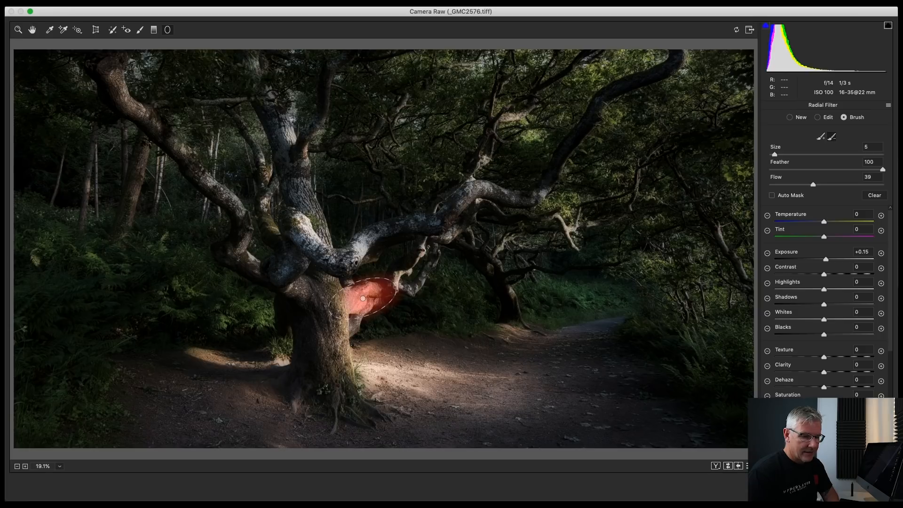
click(748, 467)
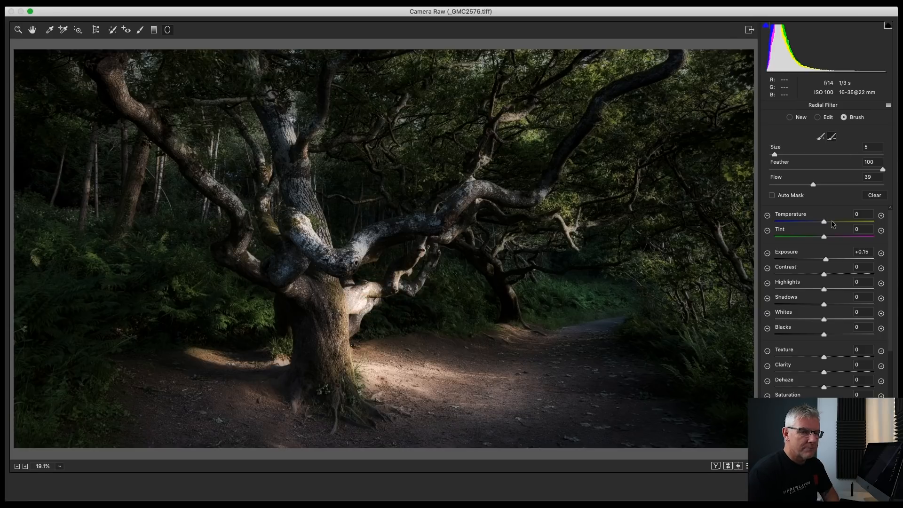
click(818, 118)
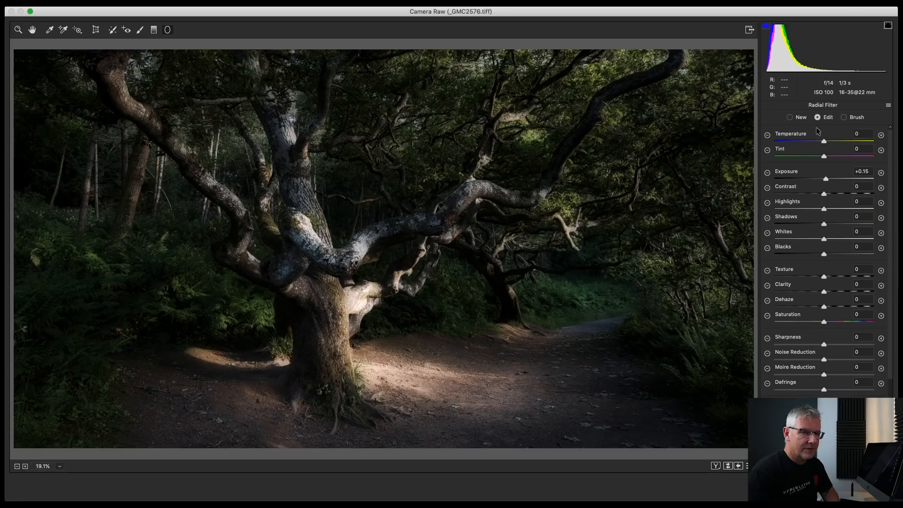
drag(827, 182, 826, 180)
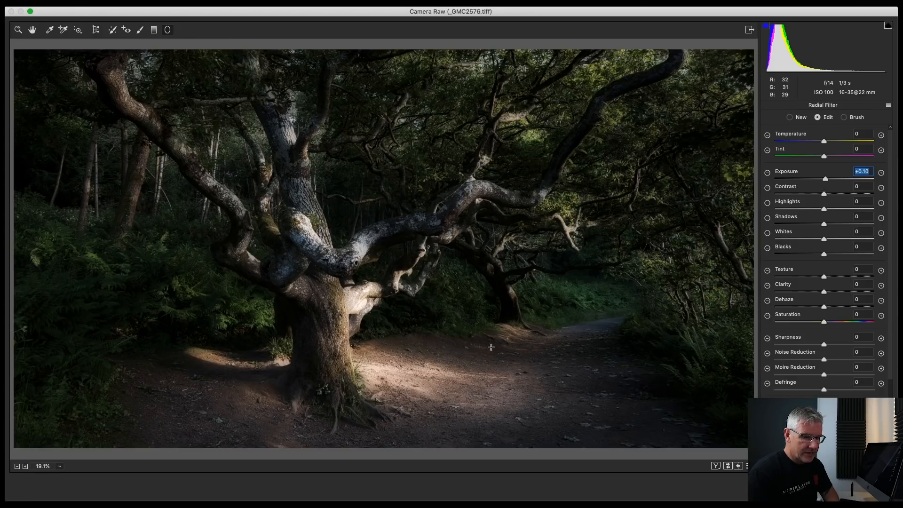
Fit a tilted radial filter over the bright curved limb at the trunk's fork and set its Exposure to +0.40
drag(308, 235, 332, 262)
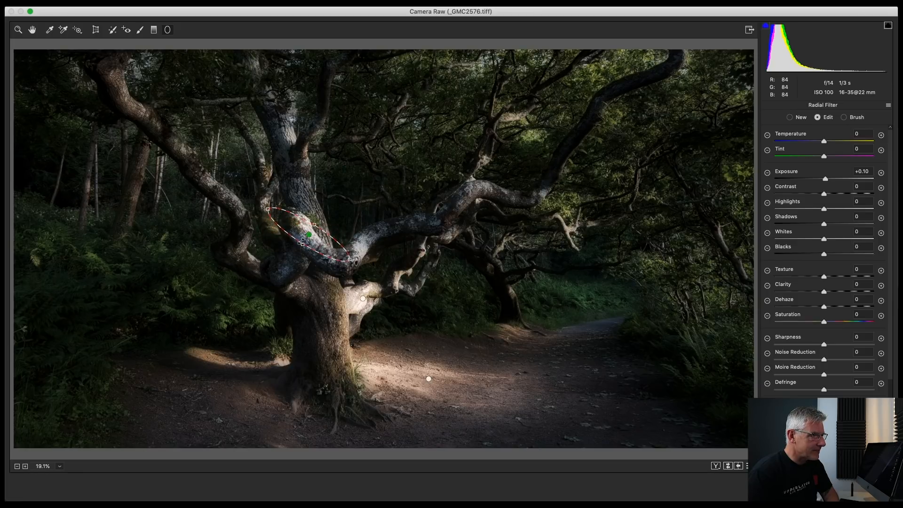
drag(308, 234, 319, 244)
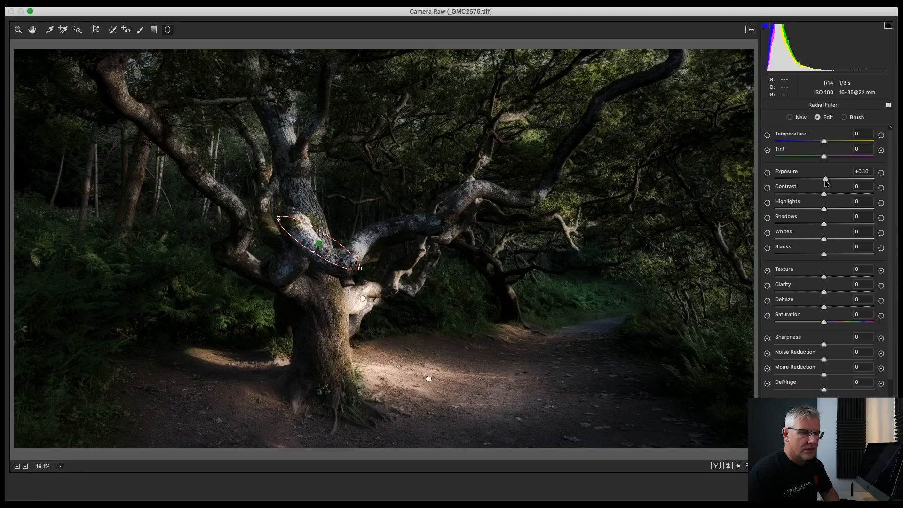
key(v)
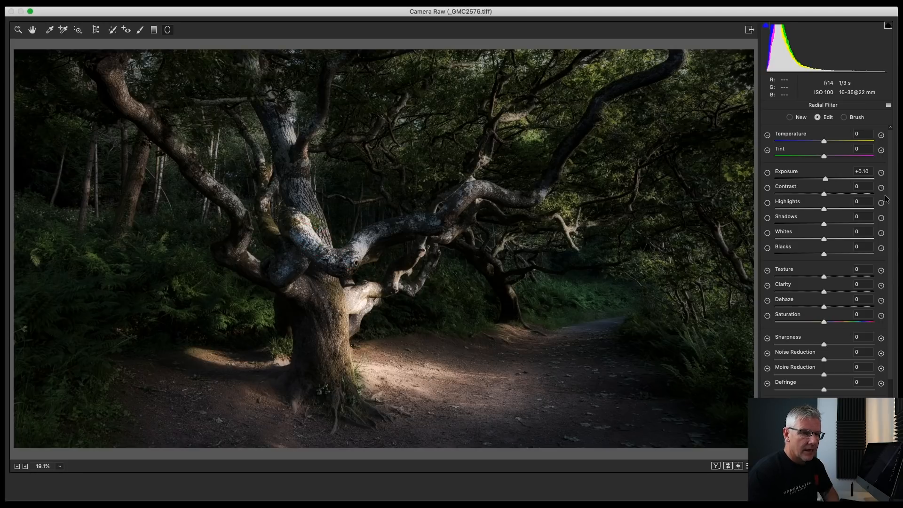
drag(826, 181, 829, 181)
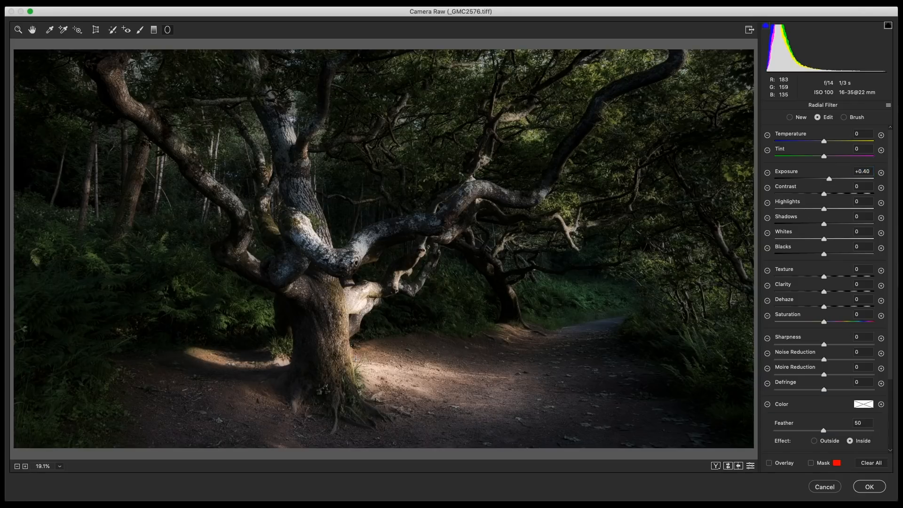
Add +0.40 Exposure radial filters over the right branch's bend and the upper trunk, trimming the branch's mask with a size 2 brush
key(shift+k)
key(y)
drag(528, 190, 455, 183)
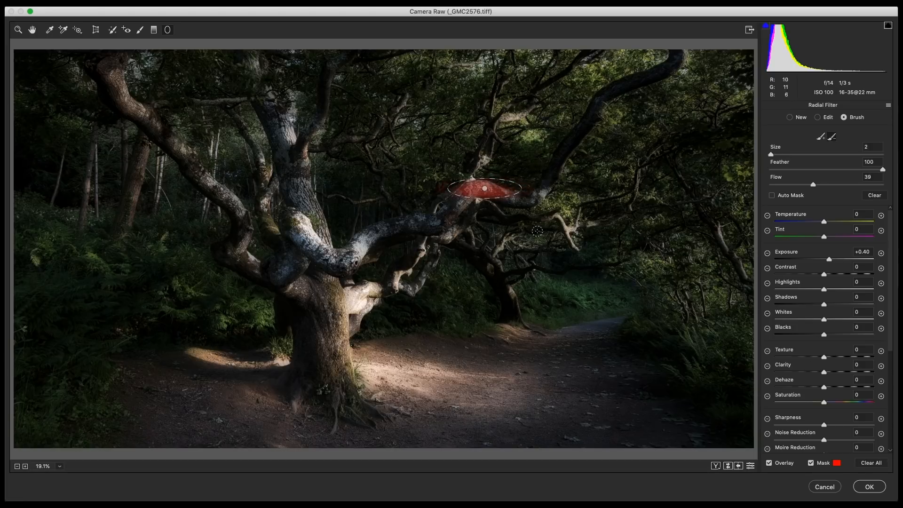
key(y)
key(shift+k)
drag(285, 133, 291, 147)
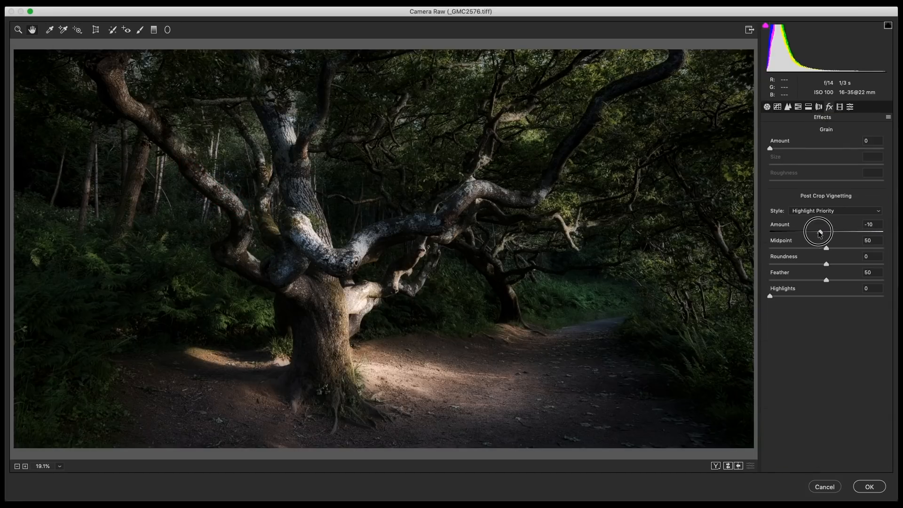
Darken the photo's edges with a Highlight Priority post-crop vignette at Amount -14
drag(816, 230, 806, 230)
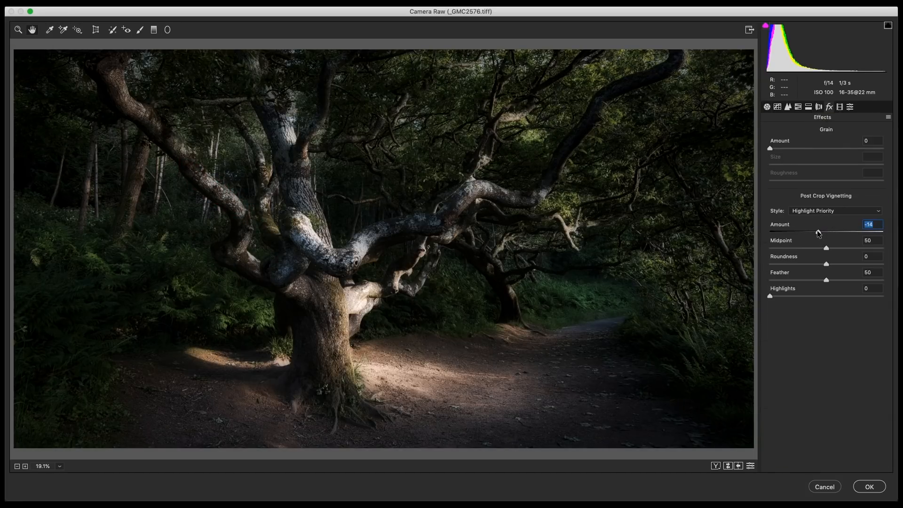